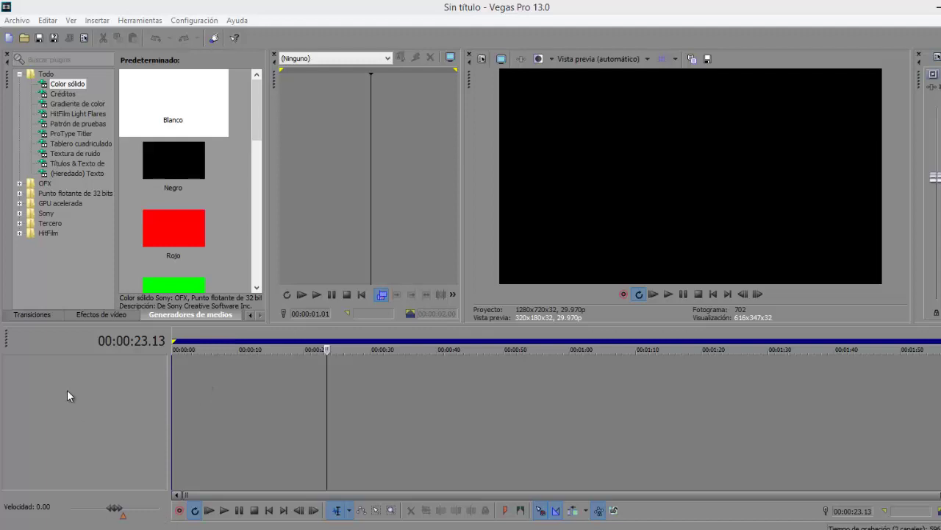
# Insert a video track and drag INTRO MINE.mp4 from Explorer onto the timeline
pyautogui.rightClick(67, 390)
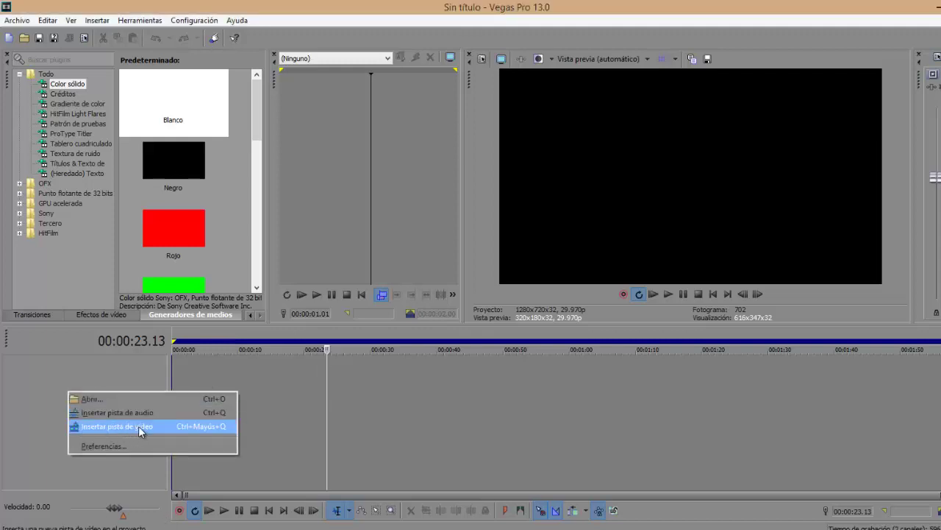
pyautogui.click(140, 428)
pyautogui.rightClick(119, 431)
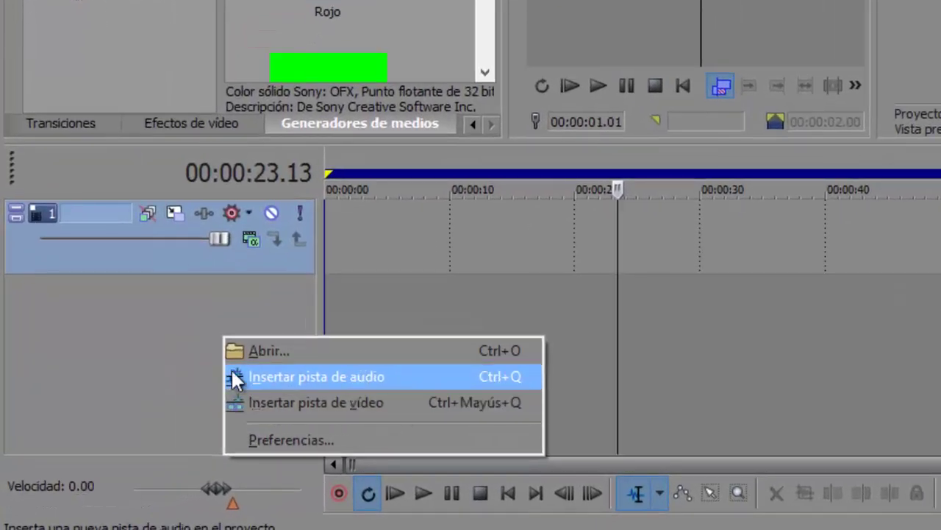
pyautogui.click(243, 351)
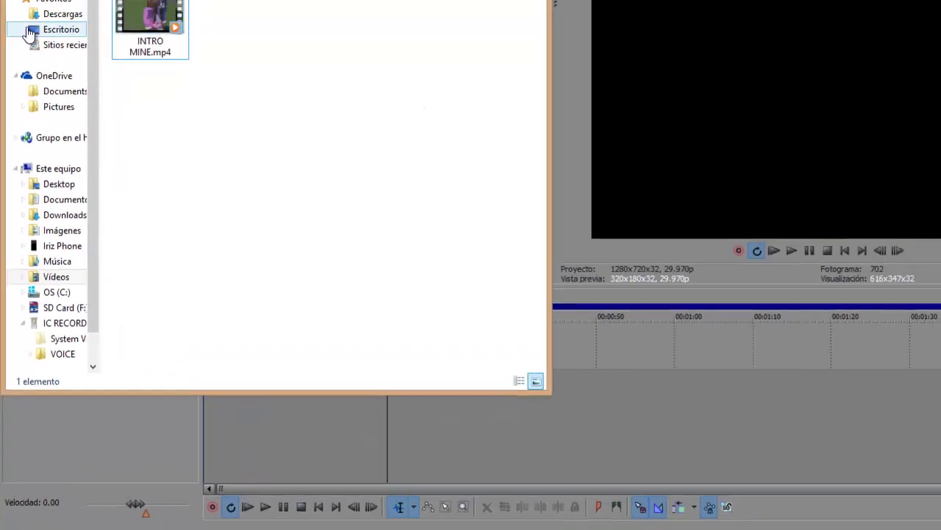
pyautogui.click(132, 81)
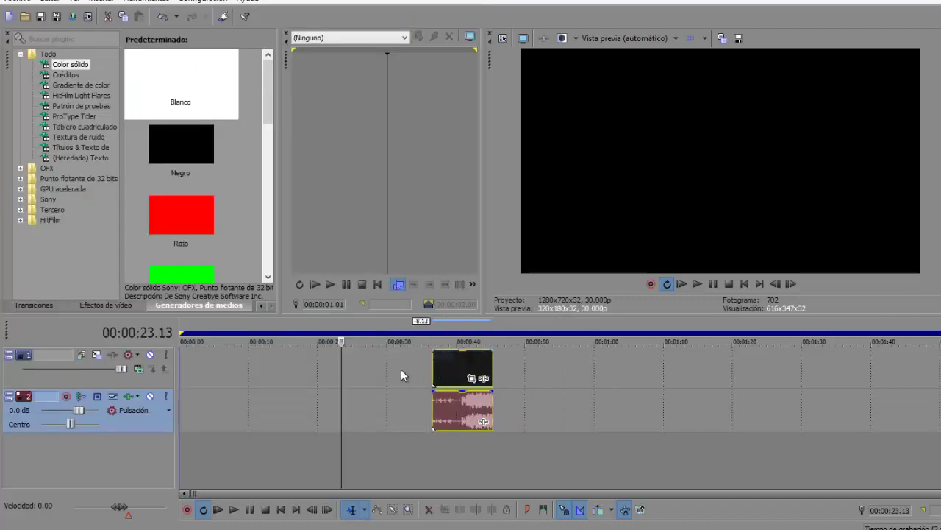
pyautogui.moveTo(135, 88); pyautogui.dragTo(262, 376)
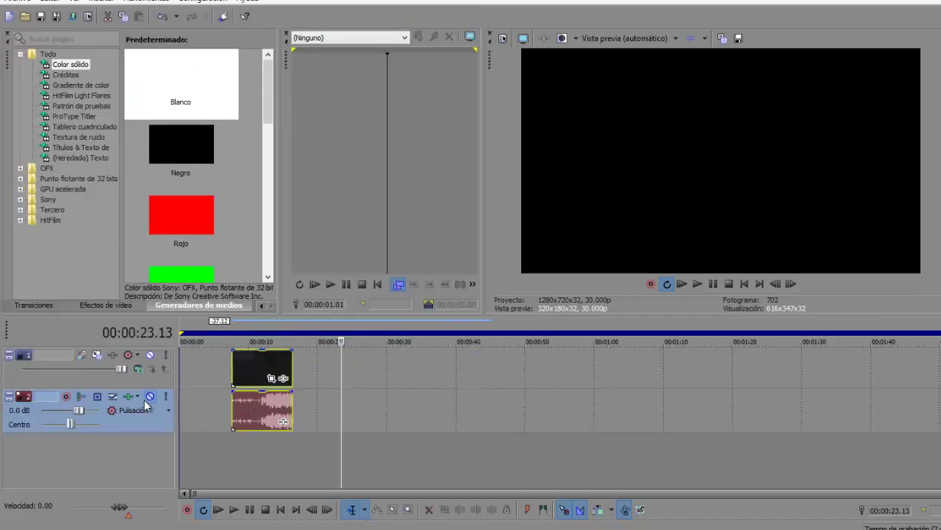
# Delete the clip's audio and move the INTRO MINE.mp4 video to 00:00:00
pyautogui.press('Delete')
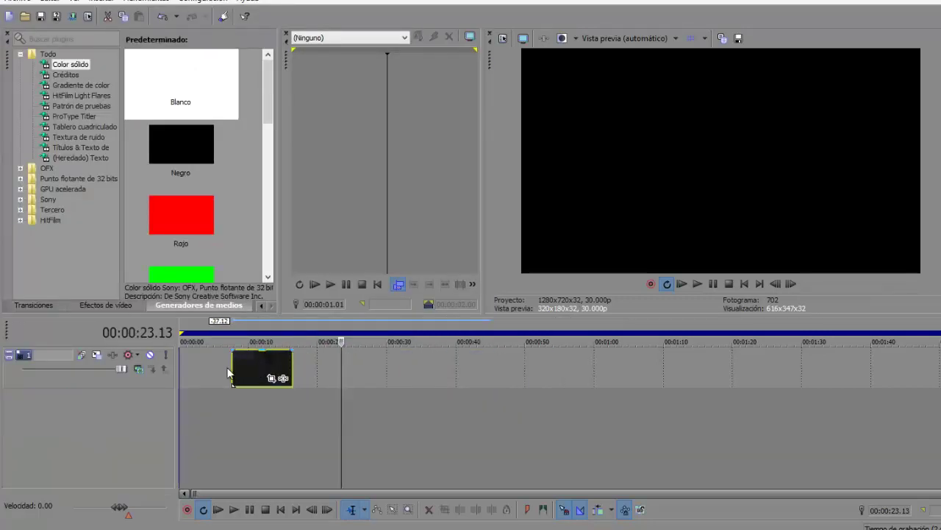
pyautogui.moveTo(243, 368); pyautogui.dragTo(190, 368)
pyautogui.click(201, 340)
pyautogui.moveTo(216, 324); pyautogui.dragTo(215, 326)
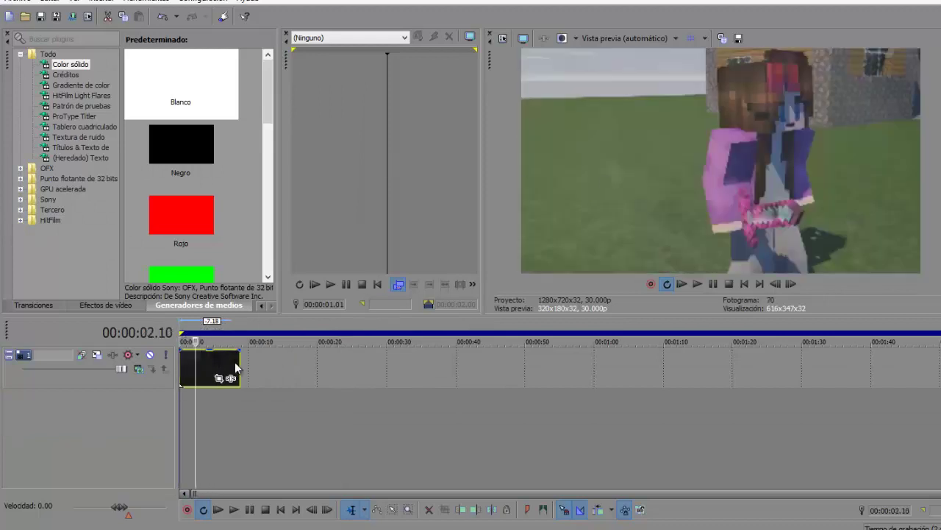
# Duplicate the intro video track, muting the lower copy and keeping the top track unmuted
pyautogui.rightClick(145, 382)
pyautogui.click(174, 205)
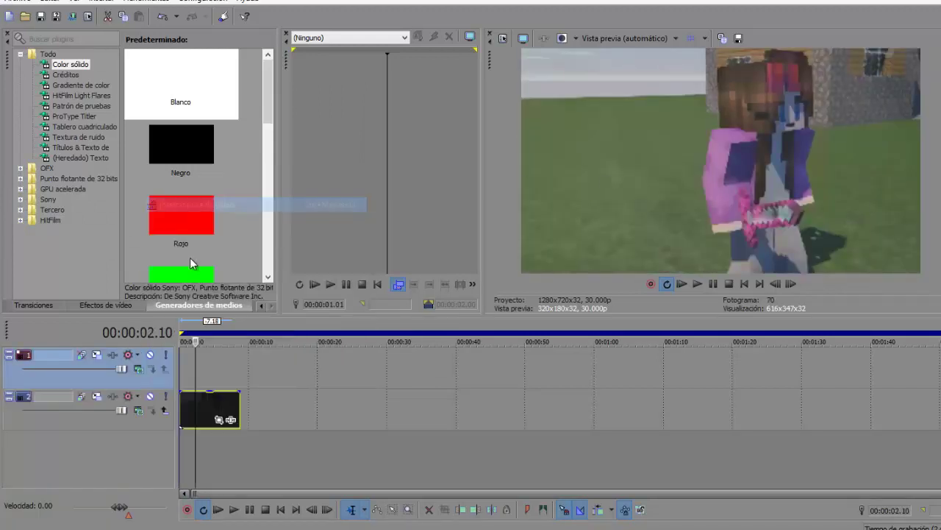
pyautogui.press('Delete')
pyautogui.rightClick(145, 383)
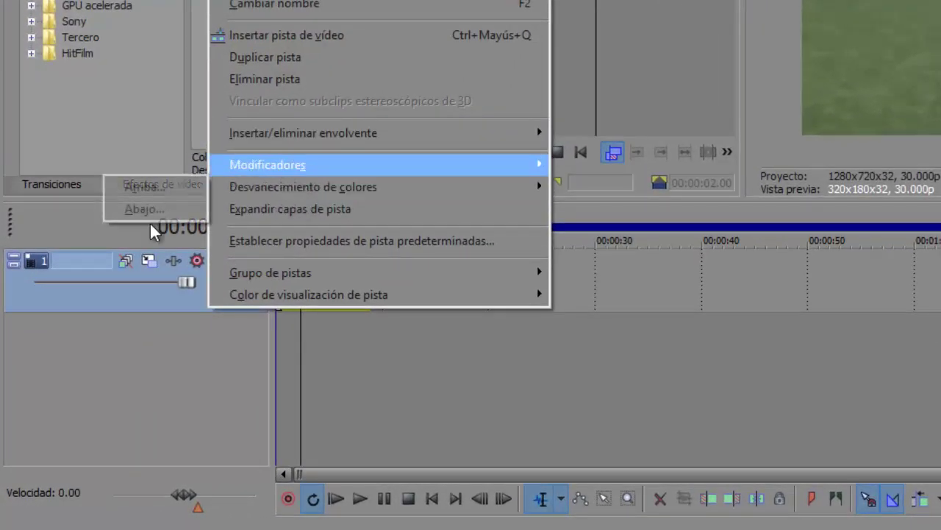
pyautogui.click(292, 63)
pyautogui.click(331, 280)
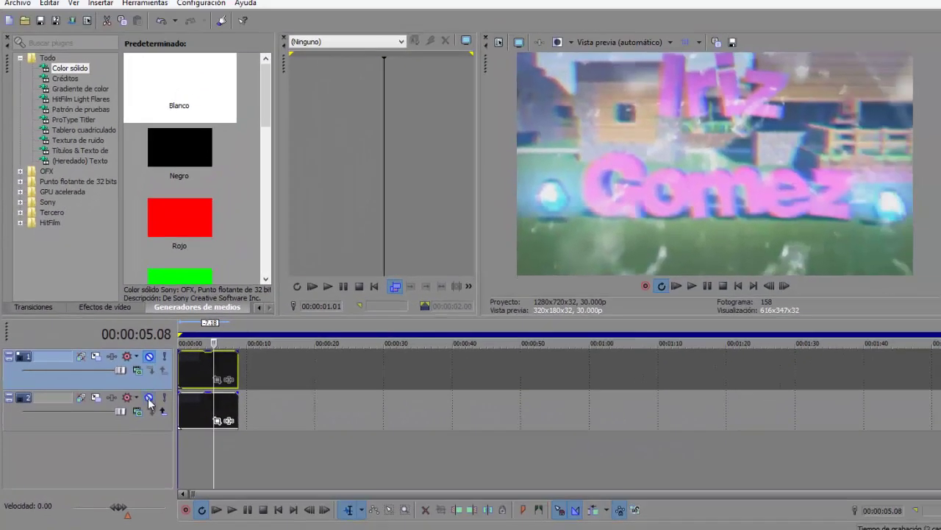
pyautogui.click(149, 398)
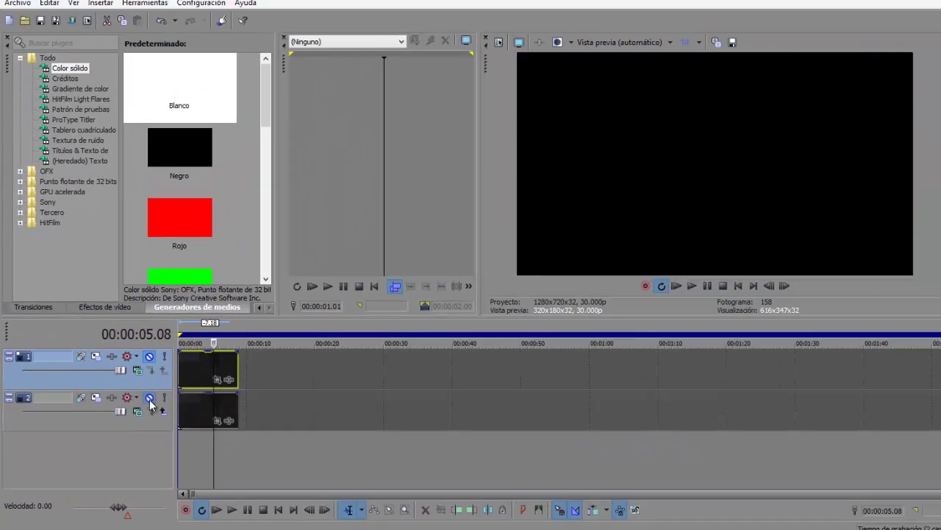
pyautogui.click(148, 398)
pyautogui.click(149, 398)
pyautogui.click(149, 356)
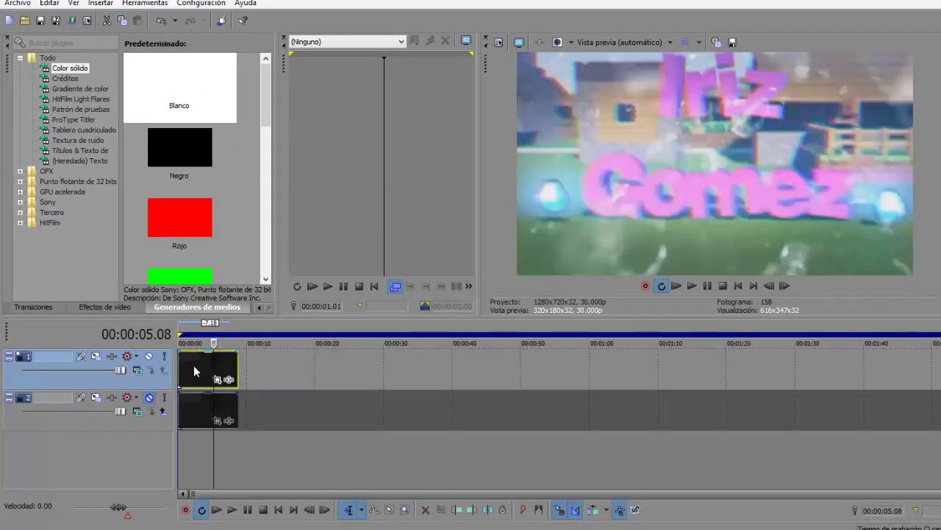
# Zoom into the clip and scrub its frames, leaving the playhead at 00:00:04.14
pyautogui.doubleClick(194, 364)
pyautogui.click(197, 361)
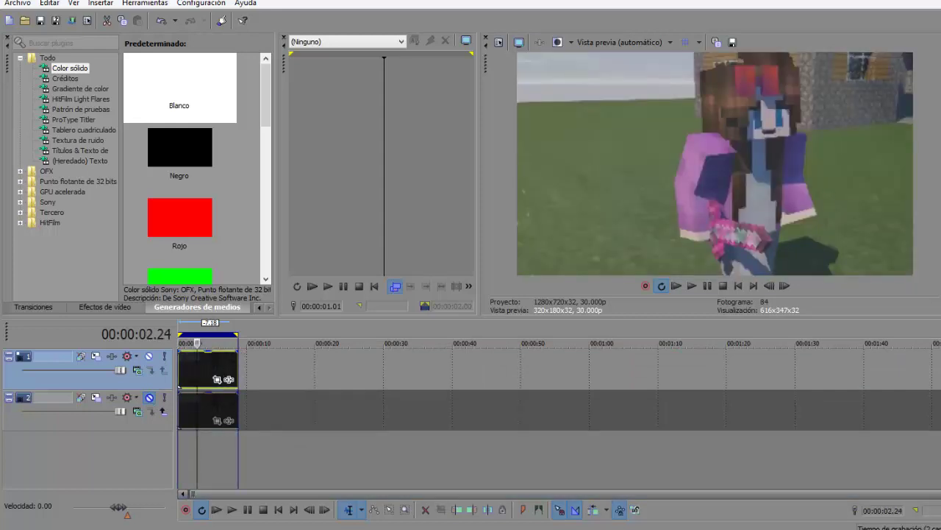
pyautogui.press('Up')
pyautogui.press('Up')
pyautogui.press('Up')
pyautogui.press('Up')
pyautogui.press('Up')
pyautogui.press('Up')
pyautogui.press('Up')
pyautogui.press('Up')
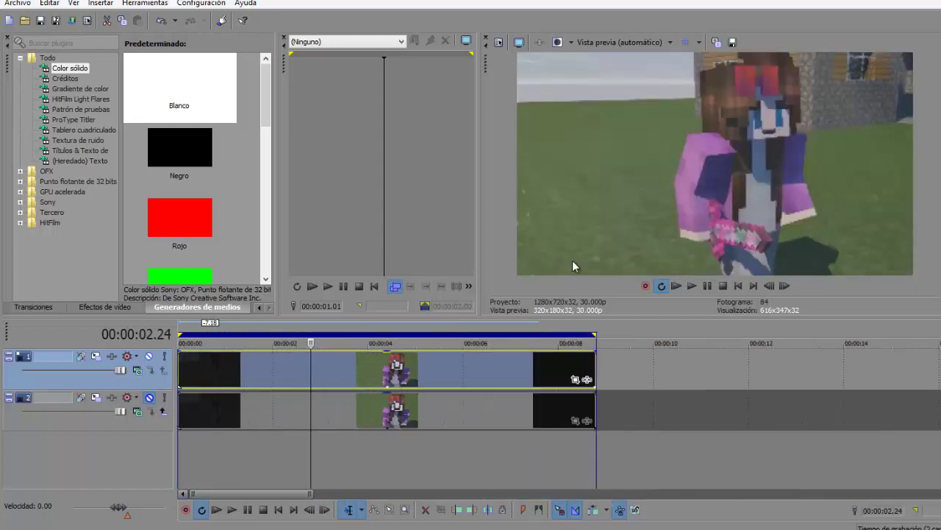
pyautogui.click(361, 383)
pyautogui.click(399, 380)
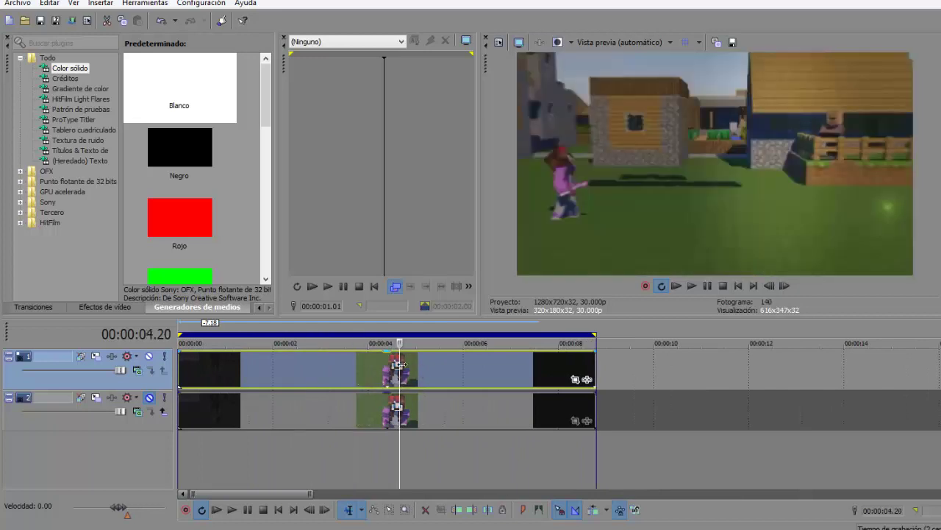
pyautogui.click(385, 371)
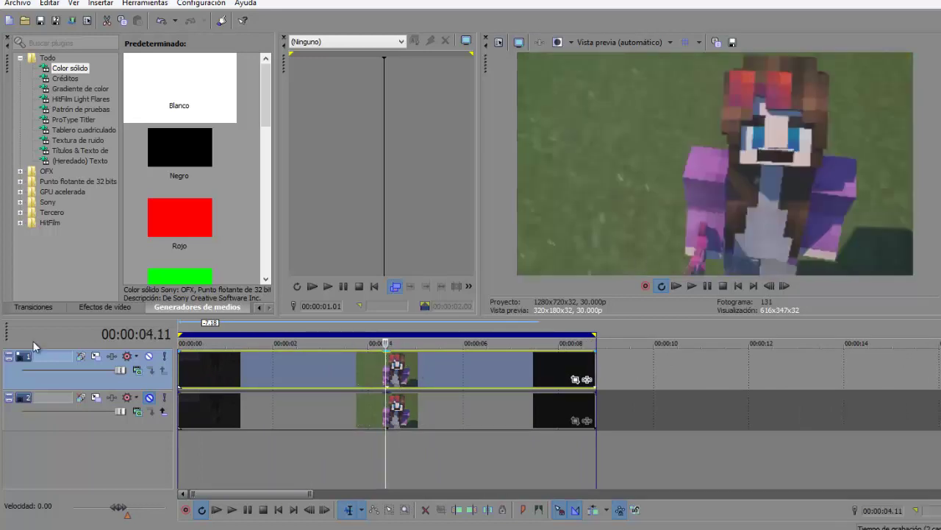
pyautogui.click(345, 375)
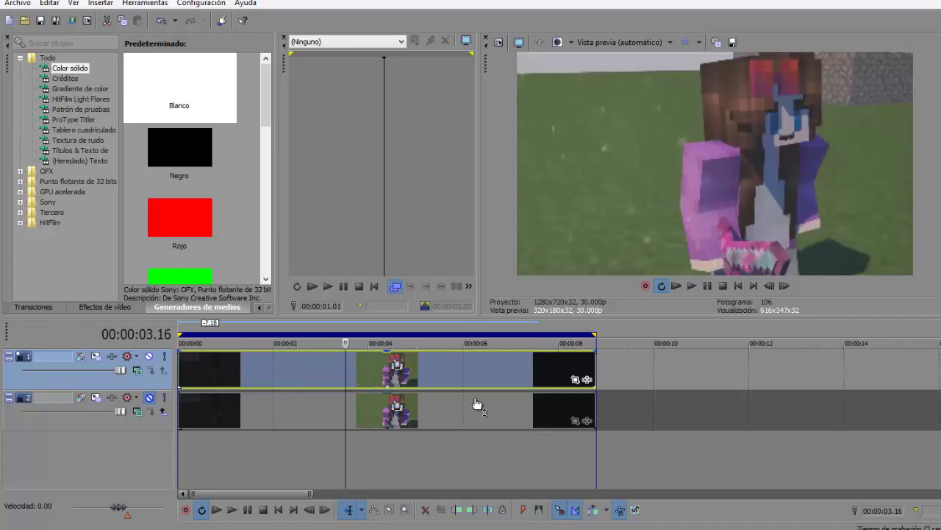
pyautogui.click(420, 379)
pyautogui.click(390, 379)
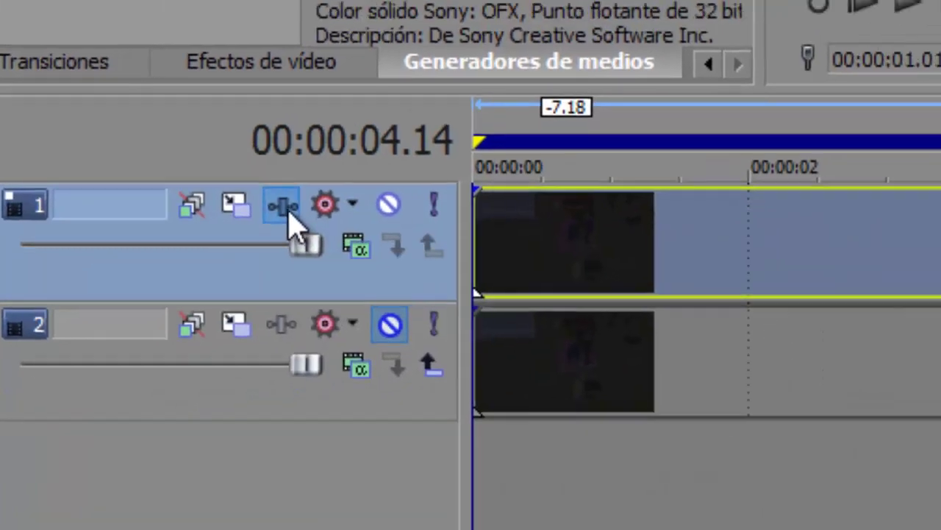
# Open the Plugin Chooser for track 1 and arrange its window beside the track effects
pyautogui.click(315, 182)
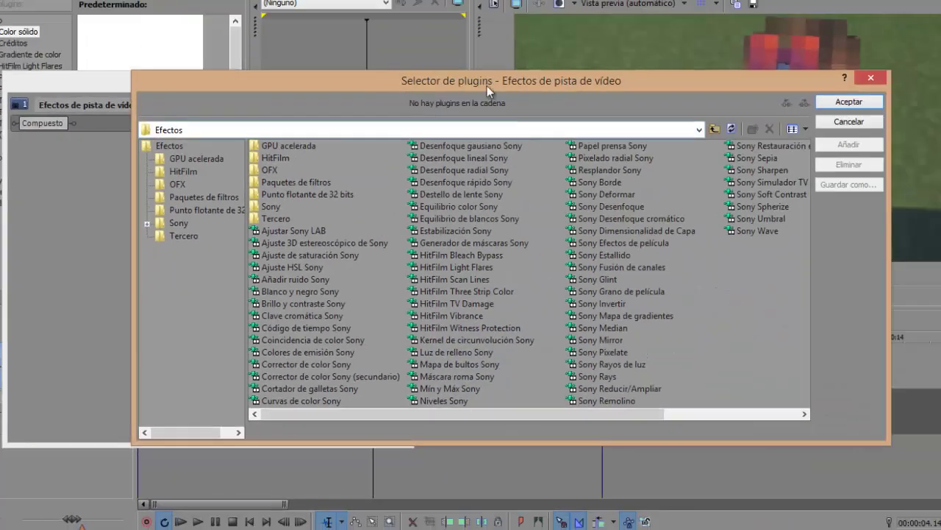
pyautogui.moveTo(463, 81); pyautogui.dragTo(474, 164)
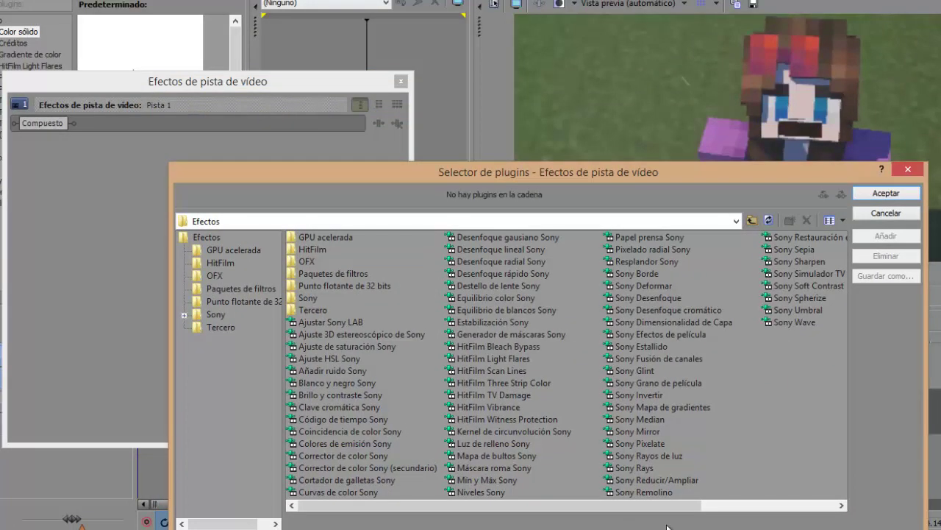
pyautogui.moveTo(667, 506); pyautogui.dragTo(548, 506)
pyautogui.moveTo(687, 163)
pyautogui.mouseDown()
pyautogui.moveTo(687, 231)
pyautogui.moveTo(707, 178)
pyautogui.mouseUp()
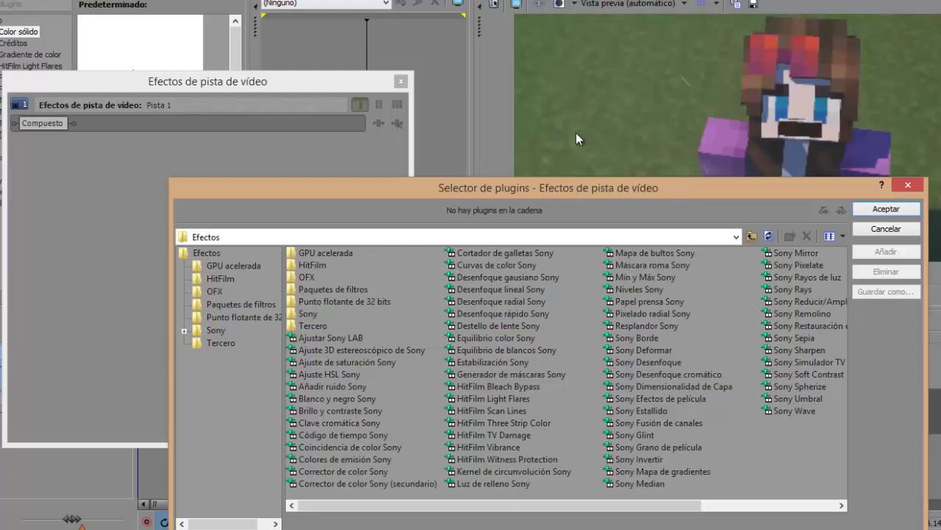
pyautogui.moveTo(576, 188); pyautogui.dragTo(578, 107)
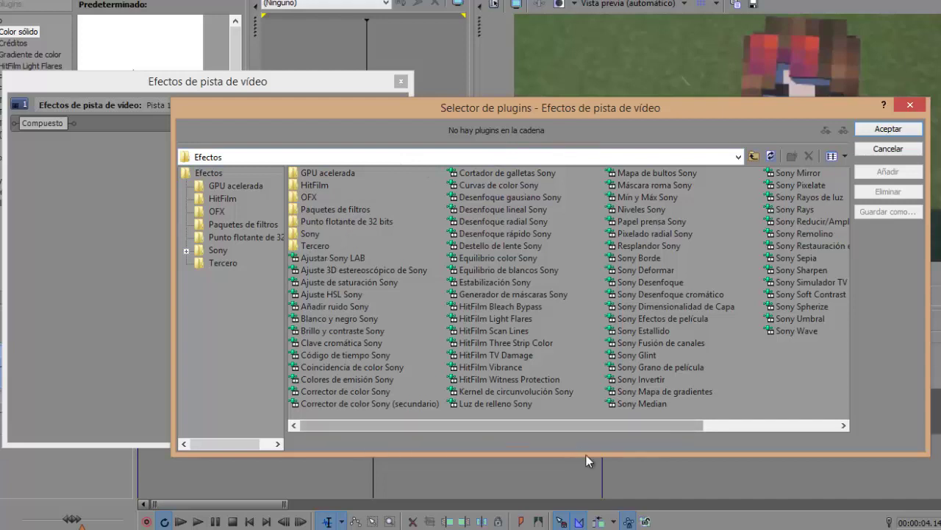
pyautogui.moveTo(642, 430); pyautogui.dragTo(834, 409)
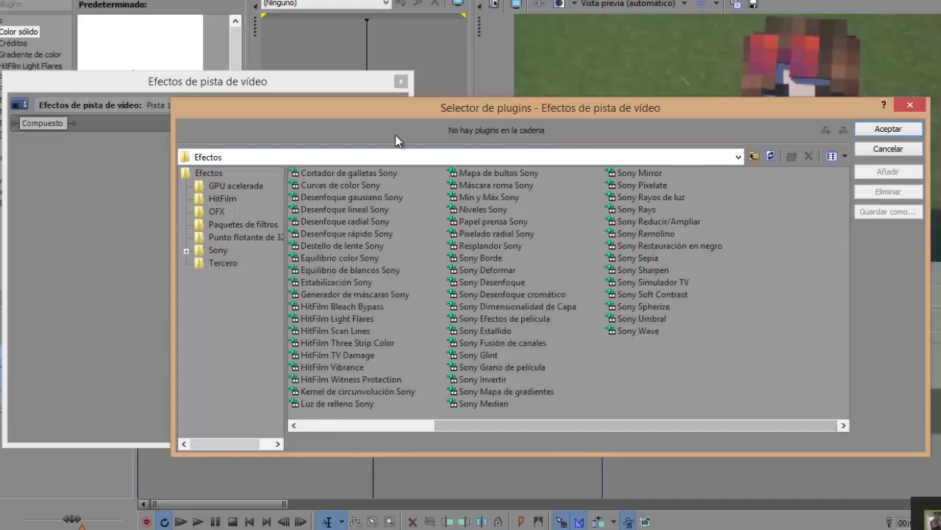
pyautogui.moveTo(696, 425); pyautogui.dragTo(547, 424)
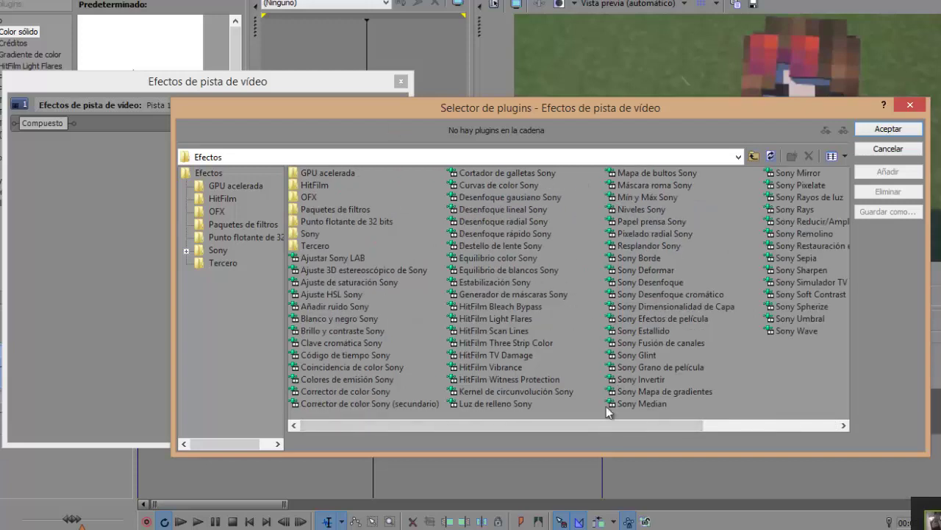
pyautogui.moveTo(593, 428); pyautogui.dragTo(636, 423)
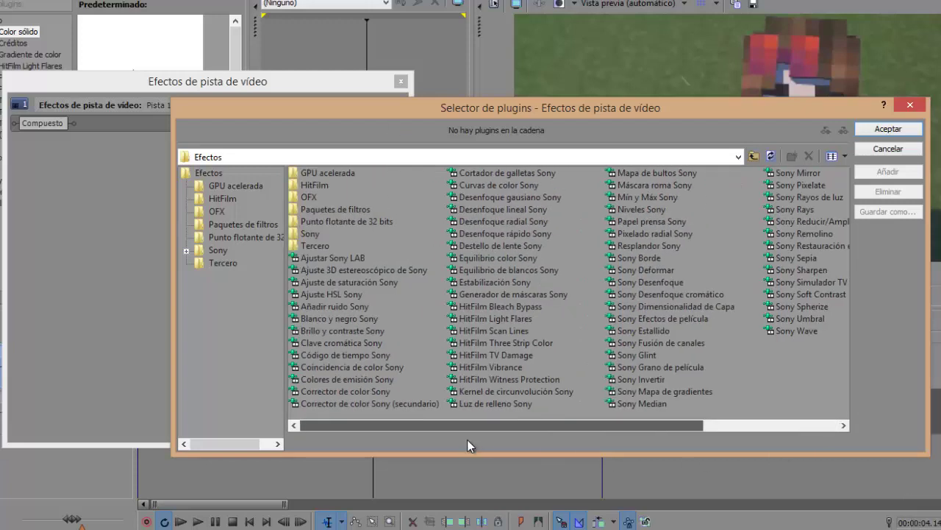
pyautogui.moveTo(467, 435); pyautogui.dragTo(466, 435)
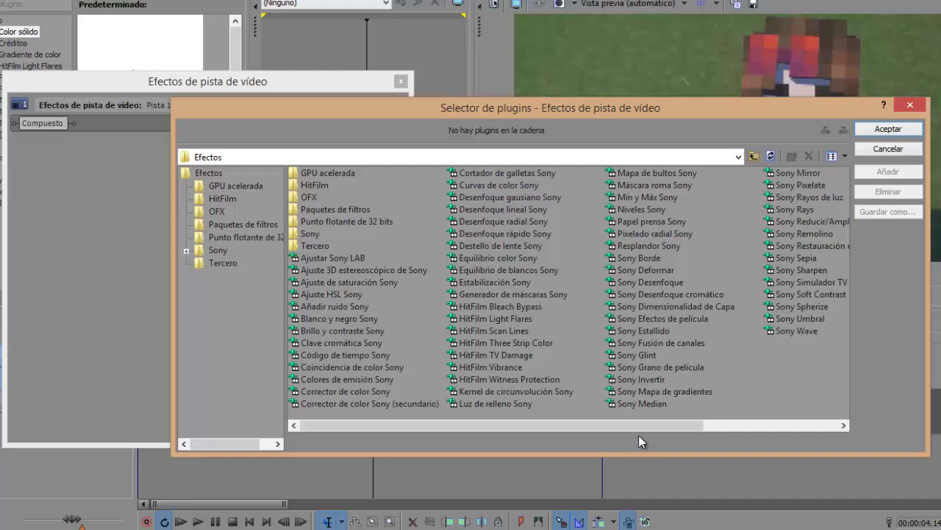
pyautogui.moveTo(638, 427); pyautogui.dragTo(439, 420)
# Add Brillo y contraste Sony from the Efectos list to track 1's chain
pyautogui.click(319, 210)
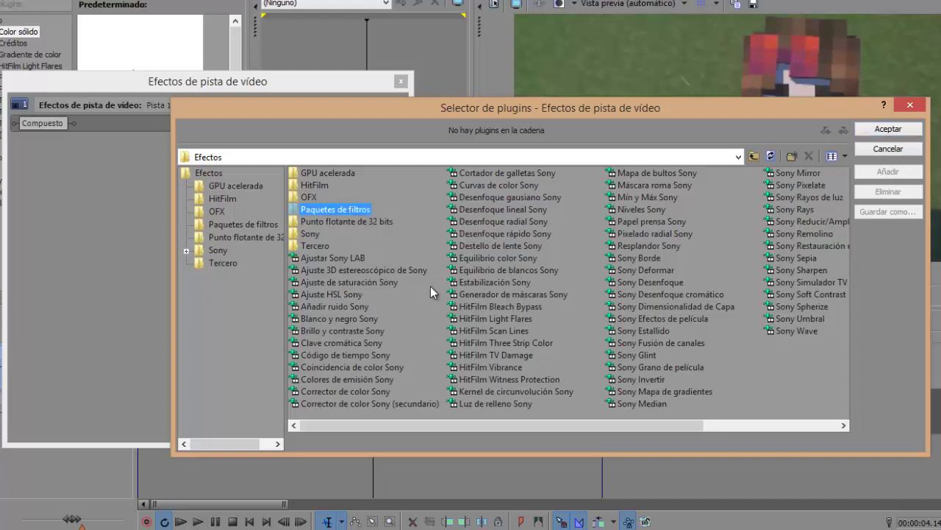
pyautogui.click(431, 286)
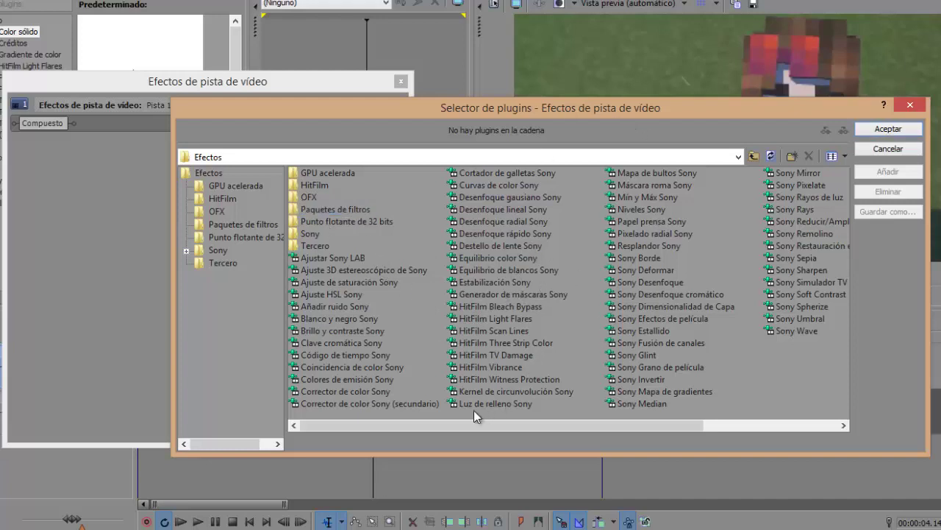
pyautogui.click(343, 331)
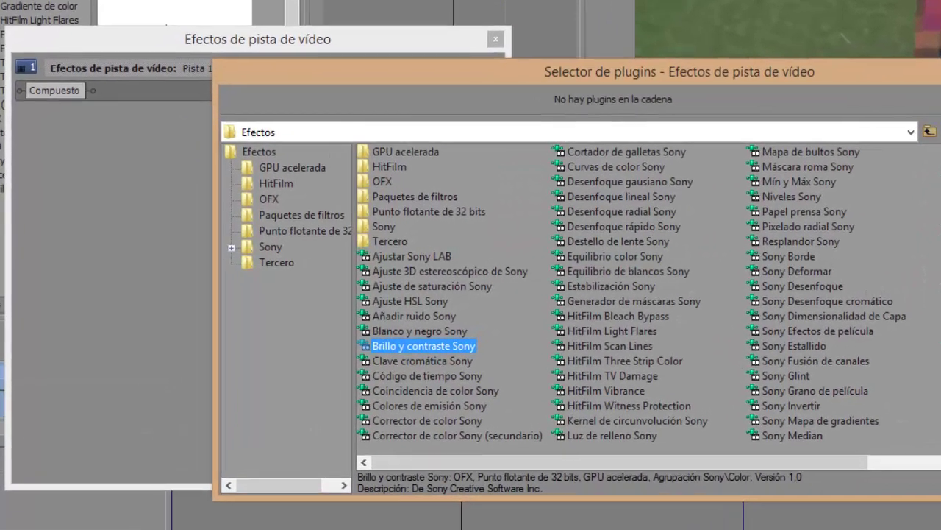
pyautogui.doubleClick(312, 333)
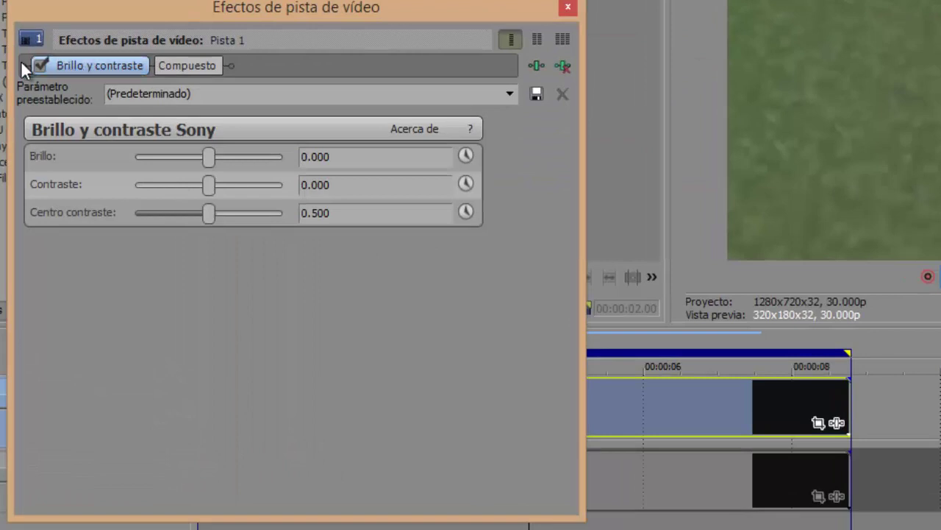
# Set Brillo to -0.007, Contraste to 0.361 and Centro contraste to 0.395
pyautogui.moveTo(282, 16); pyautogui.dragTo(446, 51)
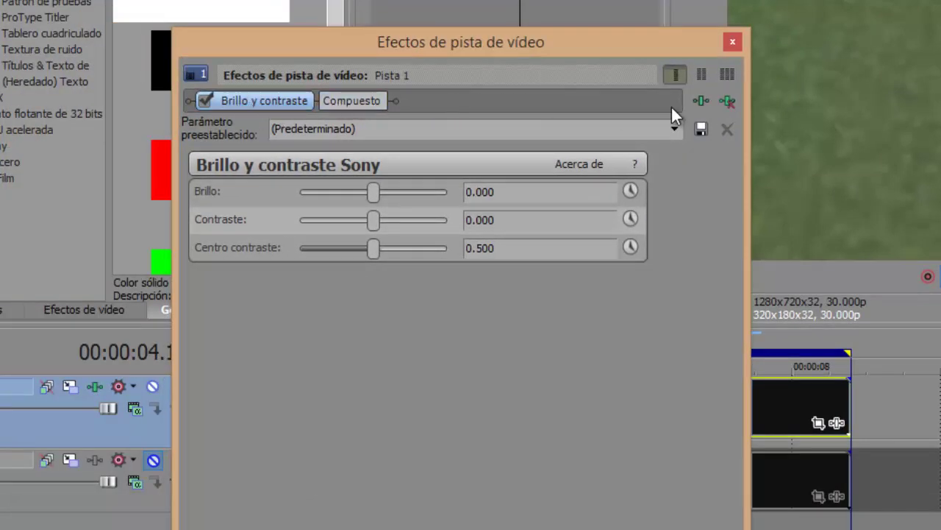
pyautogui.moveTo(374, 193)
pyautogui.mouseDown()
pyautogui.moveTo(226, 239)
pyautogui.moveTo(186, 237)
pyautogui.mouseUp()
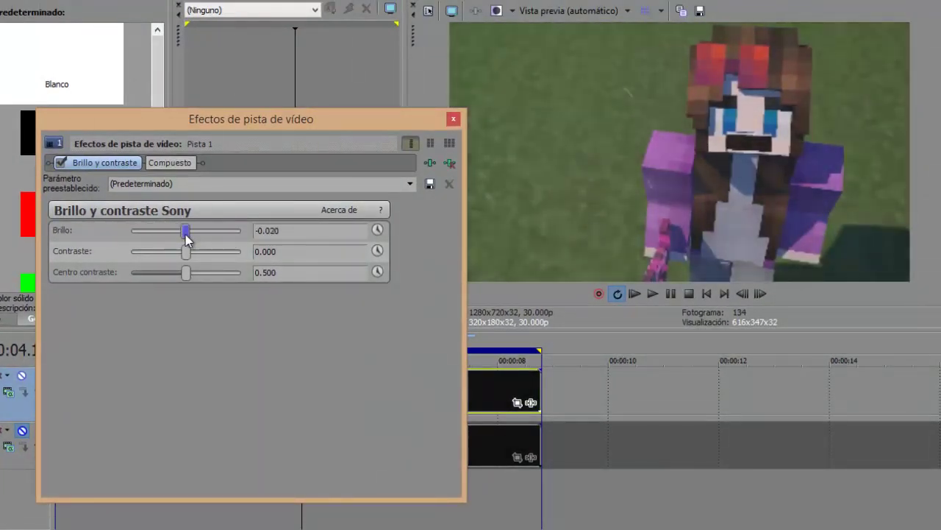
pyautogui.moveTo(186, 251); pyautogui.dragTo(207, 258)
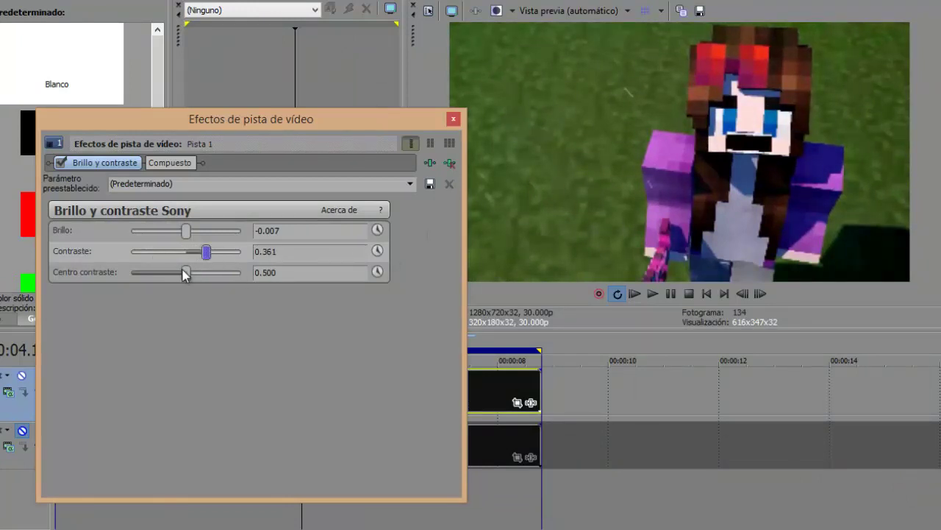
pyautogui.moveTo(186, 272); pyautogui.dragTo(174, 278)
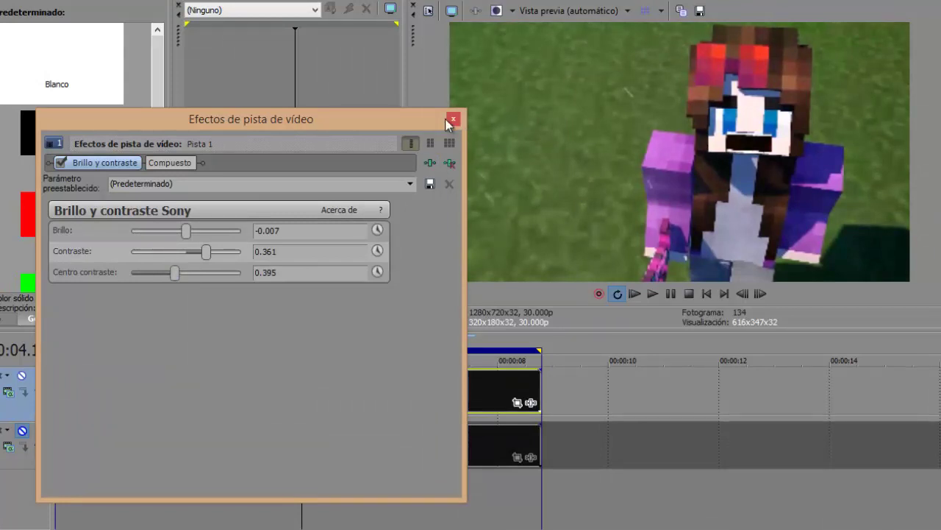
pyautogui.moveTo(409, 123)
pyautogui.mouseDown()
pyautogui.moveTo(388, 139)
pyautogui.moveTo(442, 122)
pyautogui.mouseUp()
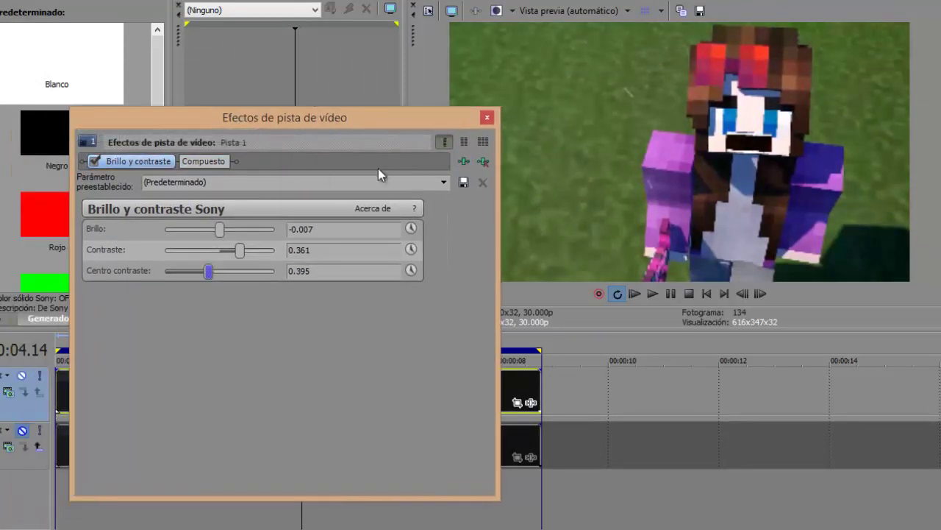
# Add Resplandor Sony to track 1's effect chain
pyautogui.click(464, 161)
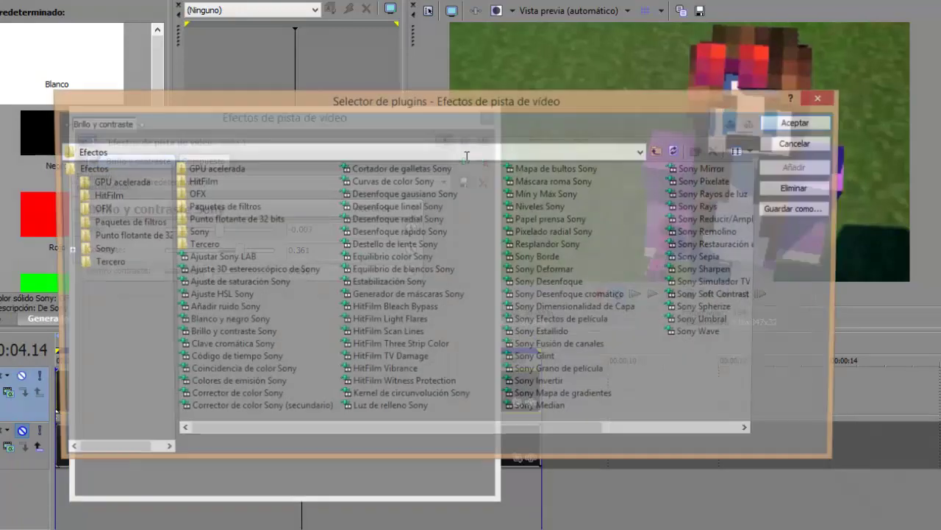
pyautogui.moveTo(461, 112)
pyautogui.mouseDown()
pyautogui.moveTo(461, 51)
pyautogui.moveTo(429, 81)
pyautogui.mouseUp()
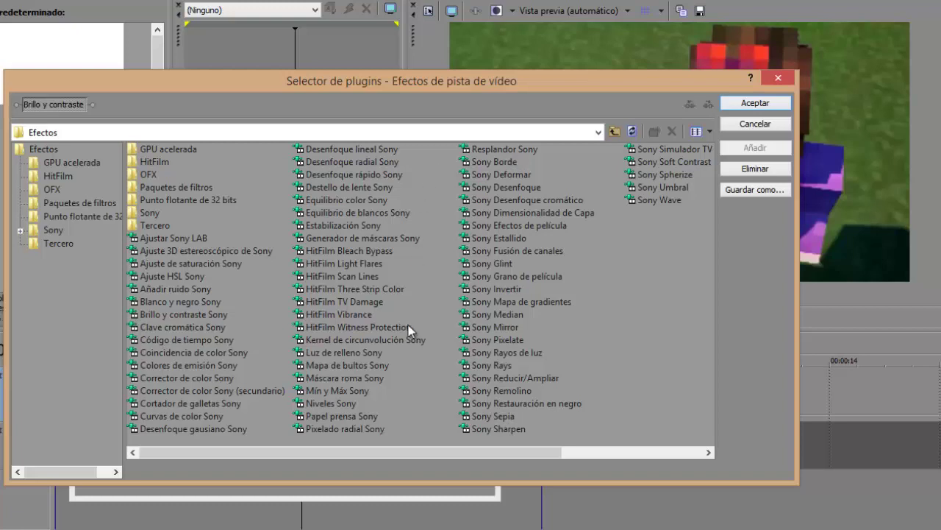
pyautogui.moveTo(367, 451); pyautogui.dragTo(498, 449)
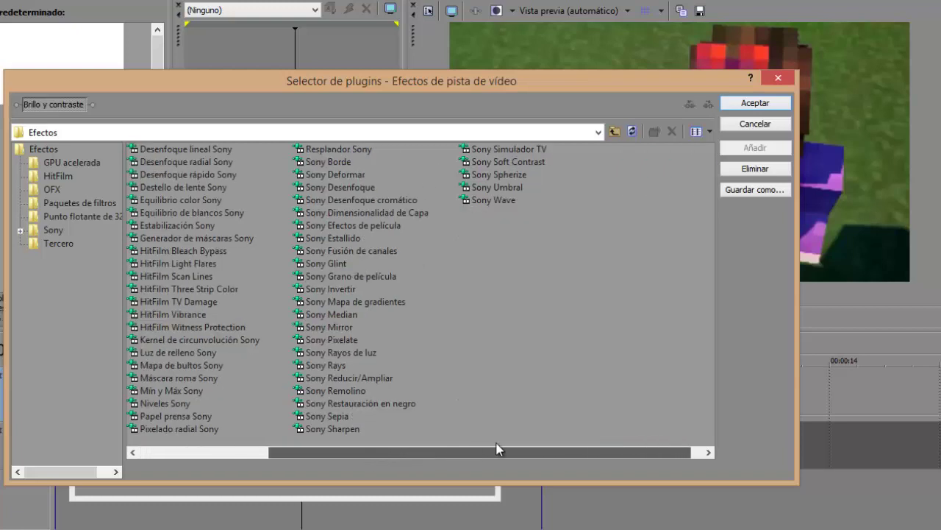
pyautogui.click(353, 150)
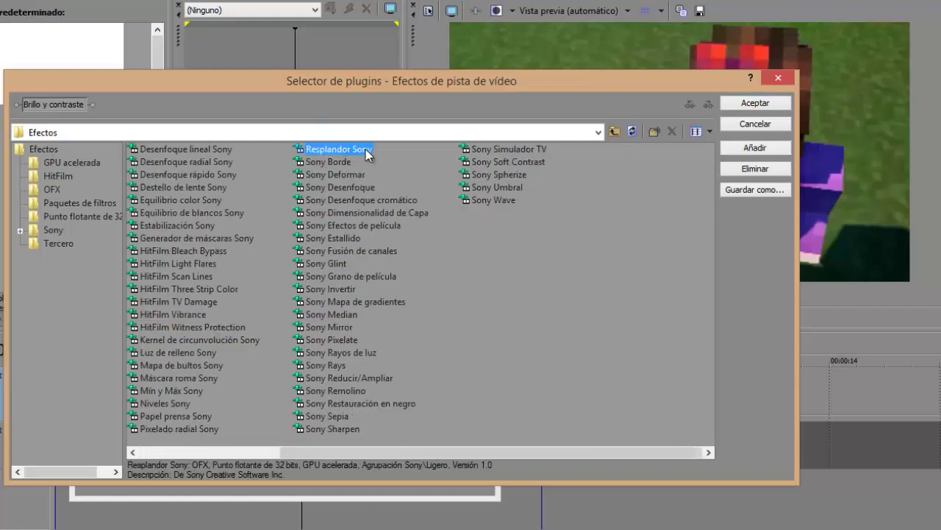
pyautogui.doubleClick(366, 152)
pyautogui.click(743, 104)
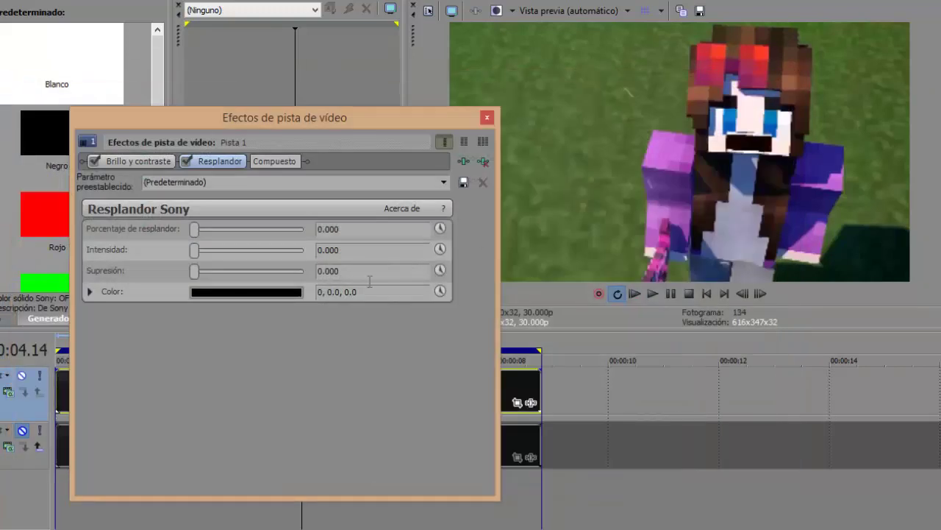
# Set glow 0.122, intensity 0.272, suppression 0.190 and a pale pink colour 297, 0.45, 0.97
pyautogui.moveTo(193, 230)
pyautogui.mouseDown()
pyautogui.moveTo(229, 230)
pyautogui.moveTo(225, 255)
pyautogui.moveTo(202, 256)
pyautogui.mouseUp()
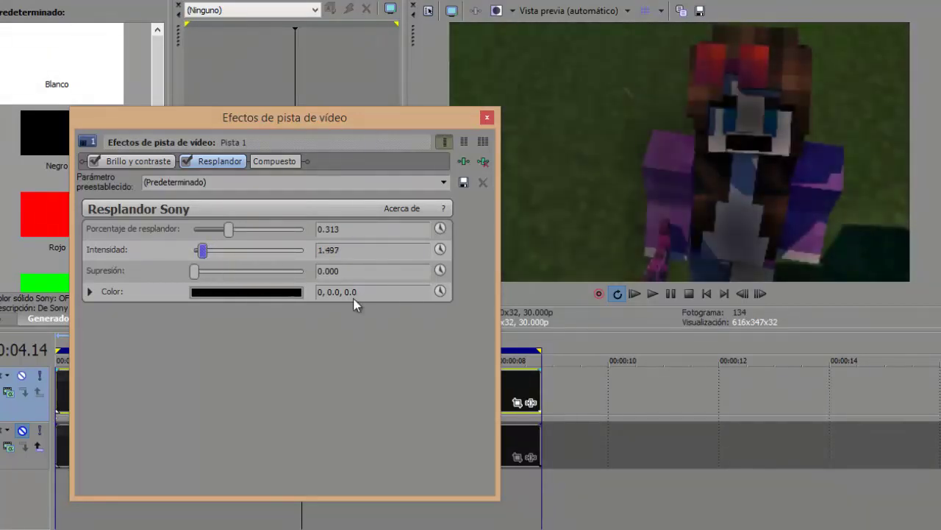
pyautogui.click(230, 296)
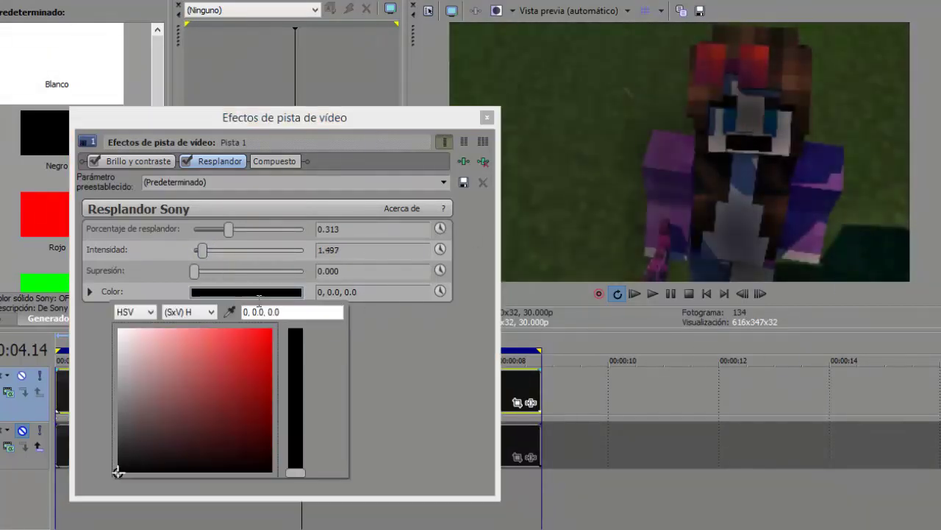
pyautogui.click(238, 343)
pyautogui.click(292, 353)
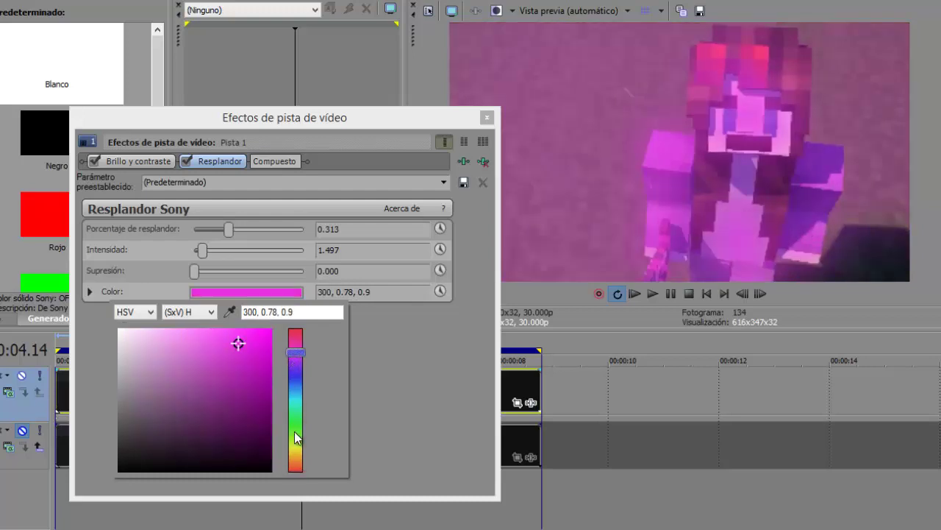
pyautogui.click(297, 434)
pyautogui.click(298, 386)
pyautogui.click(296, 402)
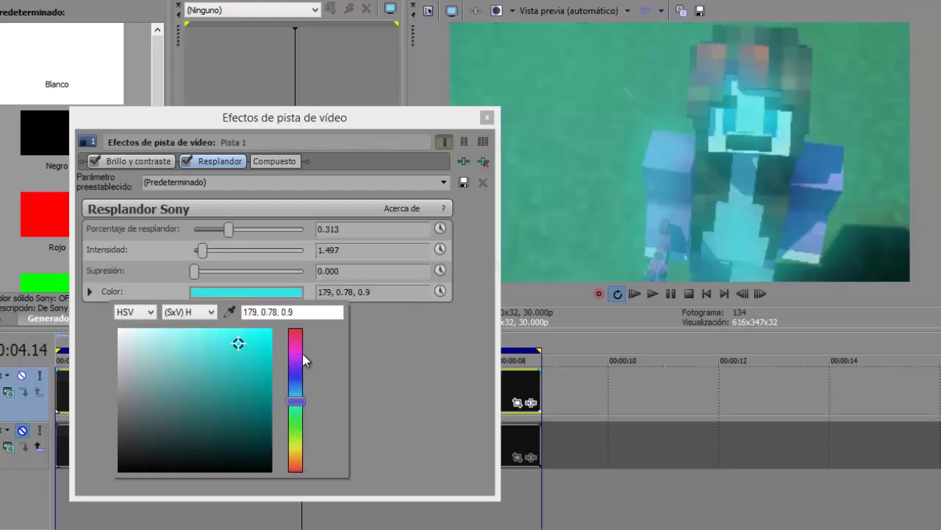
pyautogui.click(296, 354)
pyautogui.click(221, 333)
pyautogui.click(190, 336)
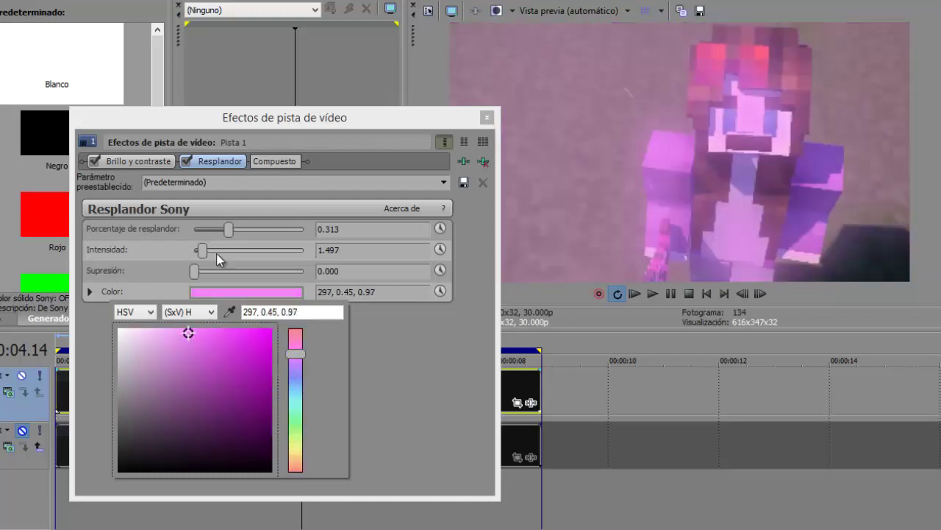
pyautogui.click(229, 225)
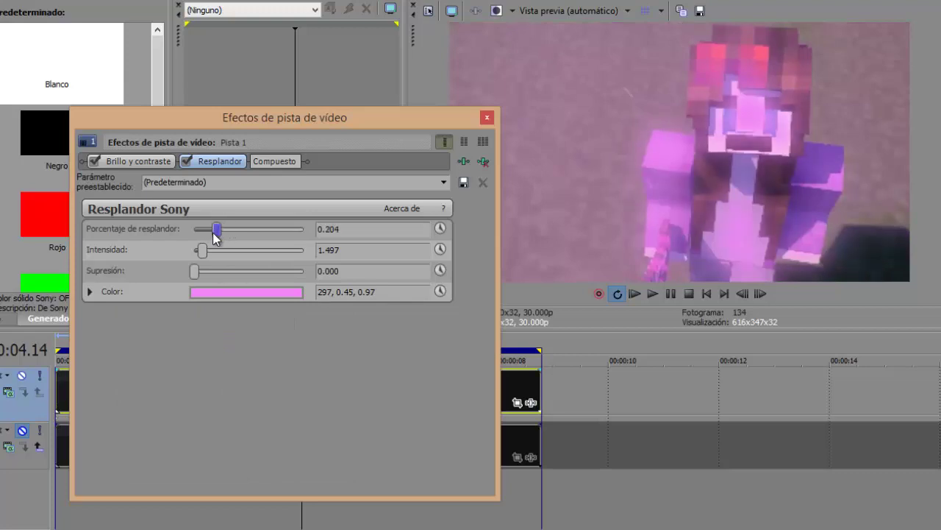
pyautogui.moveTo(229, 234)
pyautogui.mouseDown()
pyautogui.moveTo(208, 232)
pyautogui.moveTo(227, 252)
pyautogui.moveTo(190, 255)
pyautogui.moveTo(217, 272)
pyautogui.mouseUp()
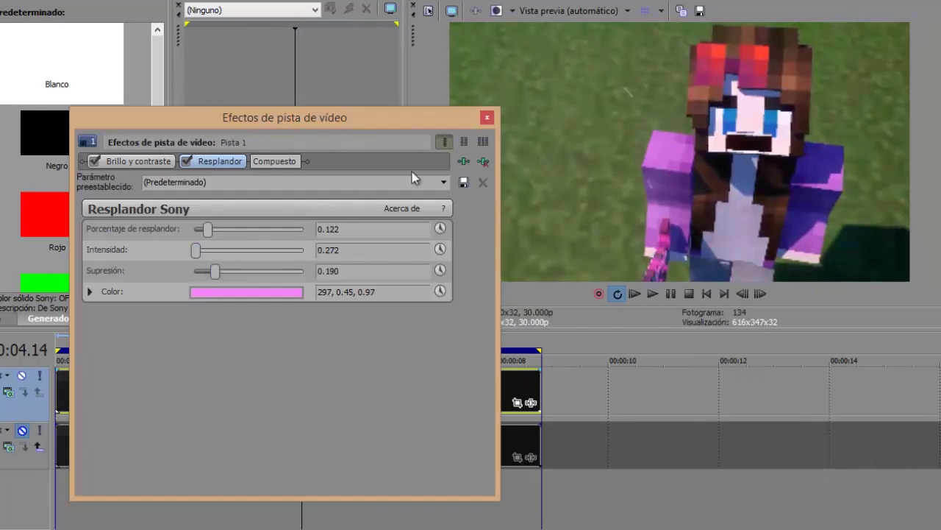
# Re-enable the Resplandor glow and set the chroma key colour to blue 203, 0.94, 0.96
pyautogui.click(464, 164)
pyautogui.moveTo(391, 77); pyautogui.dragTo(483, 115)
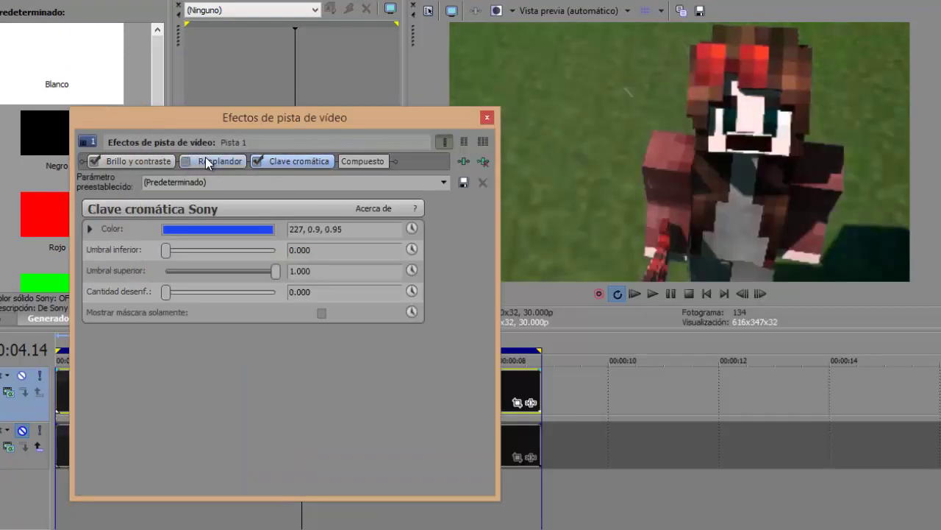
pyautogui.click(187, 161)
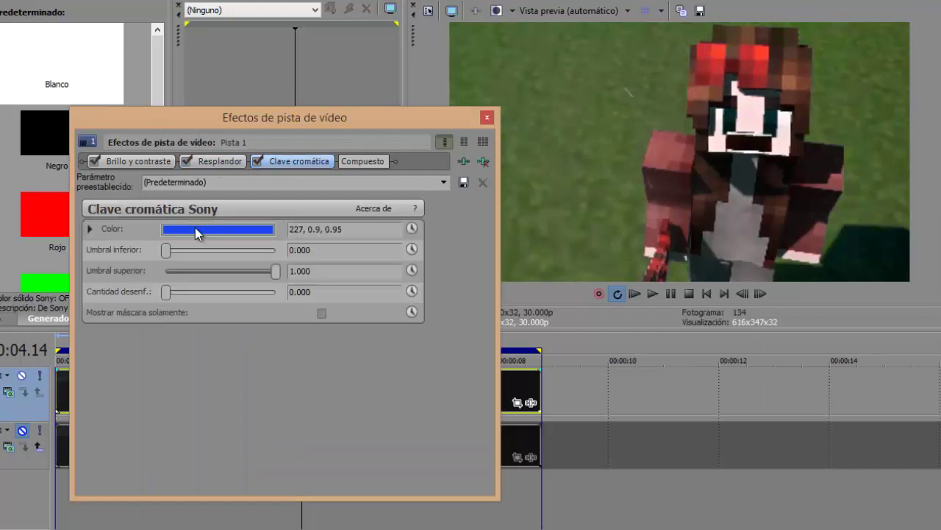
pyautogui.click(222, 231)
pyautogui.moveTo(157, 280); pyautogui.dragTo(172, 317)
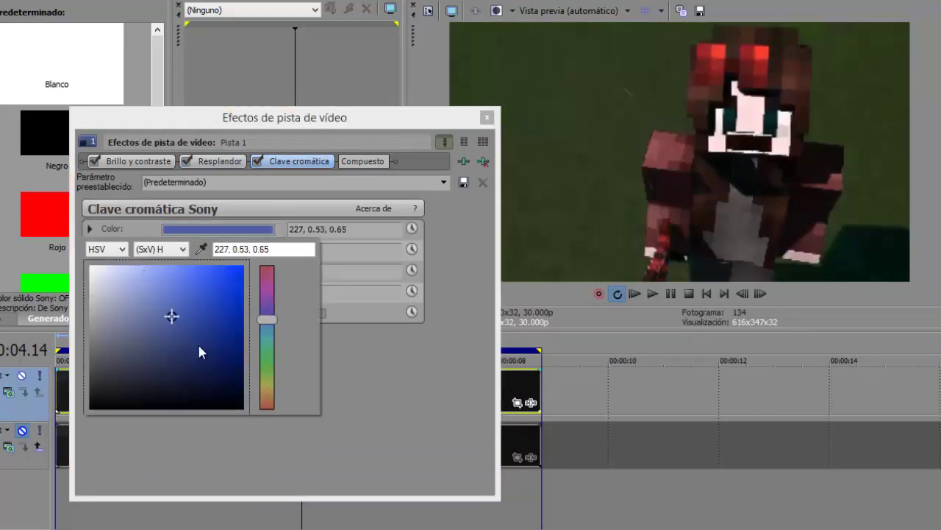
pyautogui.click(234, 272)
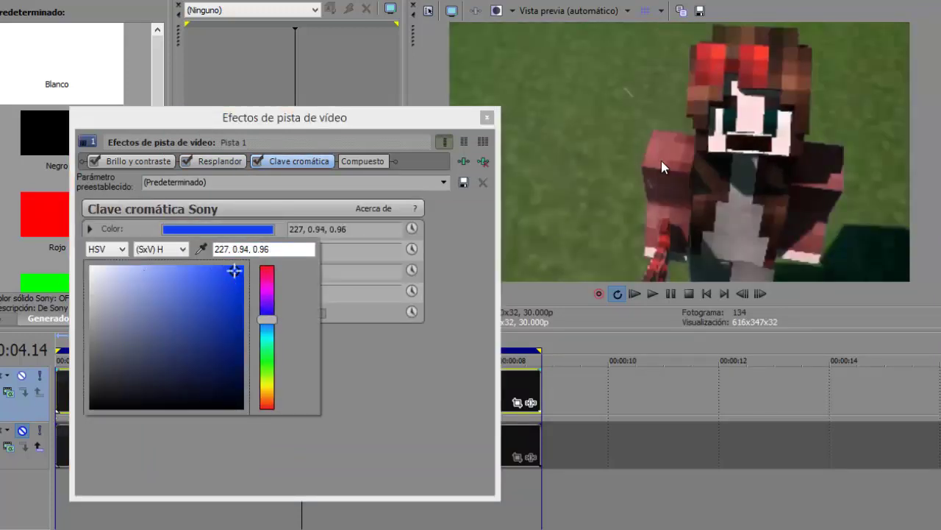
pyautogui.click(270, 271)
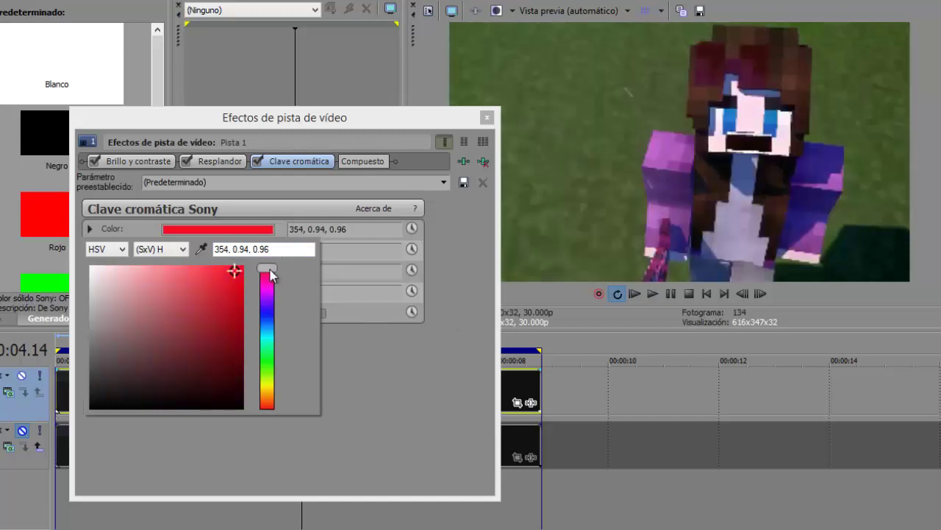
pyautogui.moveTo(270, 276)
pyautogui.mouseDown()
pyautogui.moveTo(299, 331)
pyautogui.moveTo(306, 405)
pyautogui.moveTo(288, 355)
pyautogui.moveTo(302, 331)
pyautogui.mouseUp()
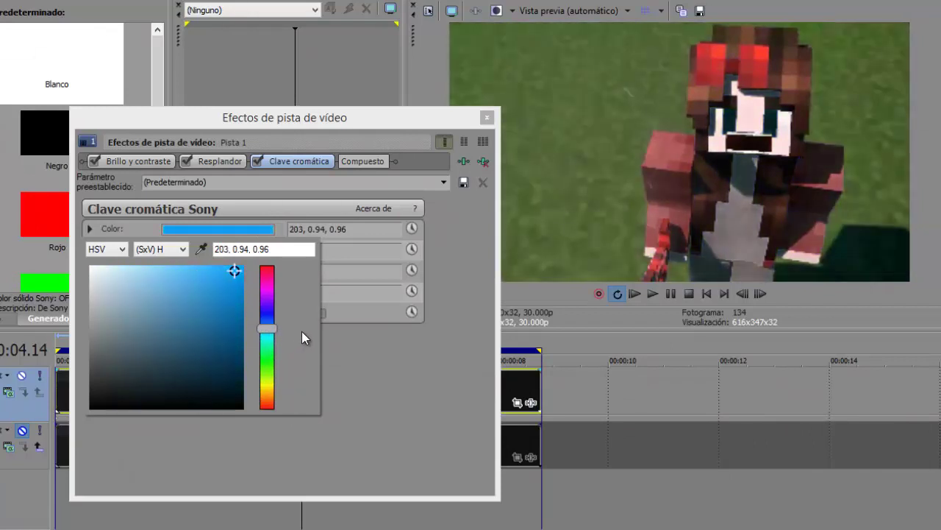
pyautogui.click(293, 181)
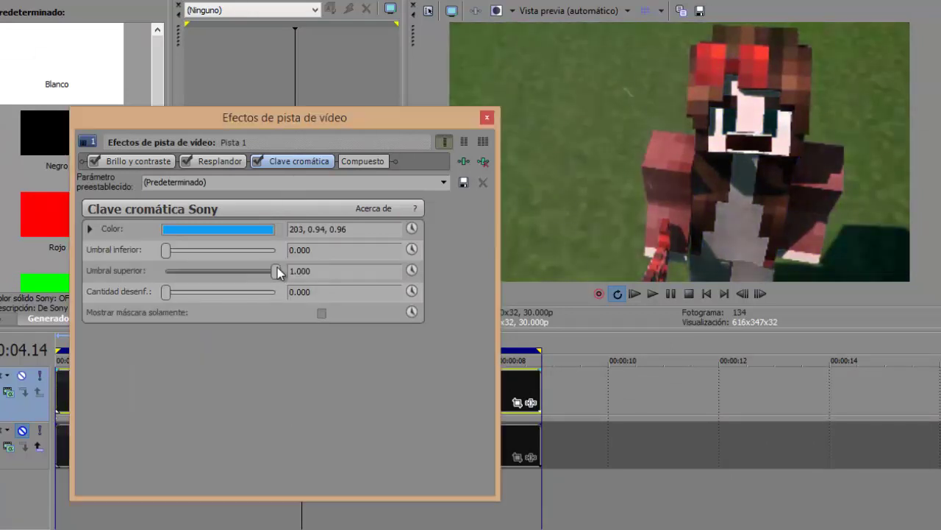
# Set Umbral inferior to 0.585, Umbral superior to 0.000 and Cantidad desenf. to 0.354
pyautogui.moveTo(277, 270)
pyautogui.mouseDown()
pyautogui.moveTo(170, 271)
pyautogui.moveTo(220, 297)
pyautogui.mouseUp()
pyautogui.moveTo(175, 251); pyautogui.dragTo(231, 250)
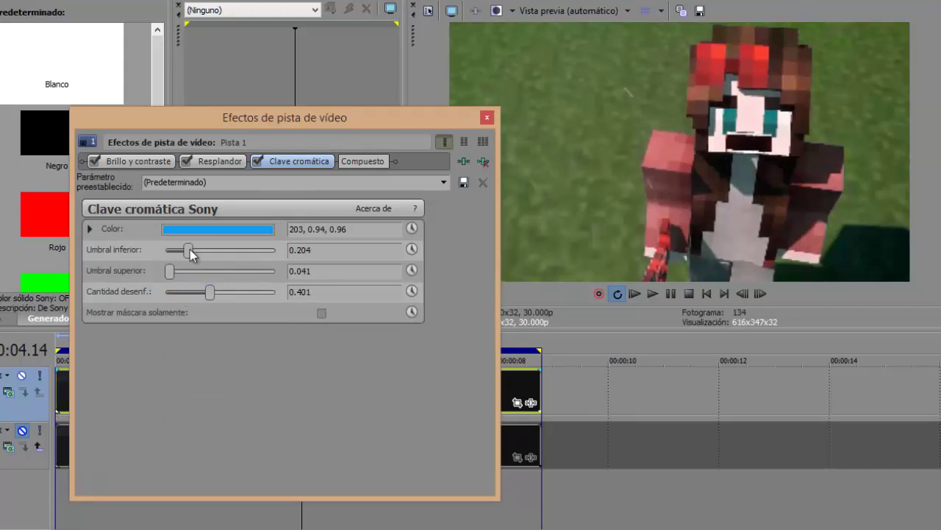
pyautogui.moveTo(170, 271)
pyautogui.mouseDown()
pyautogui.moveTo(203, 272)
pyautogui.moveTo(166, 271)
pyautogui.mouseUp()
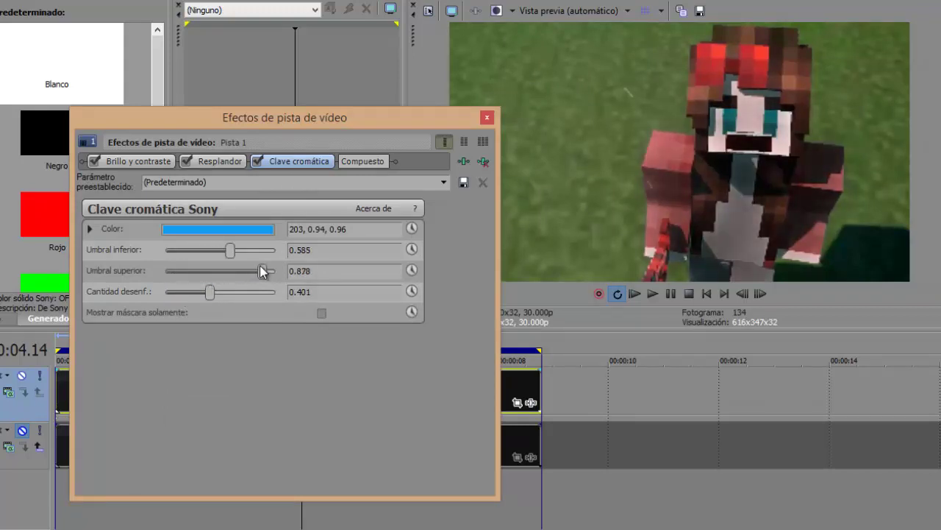
pyautogui.moveTo(208, 298); pyautogui.dragTo(205, 296)
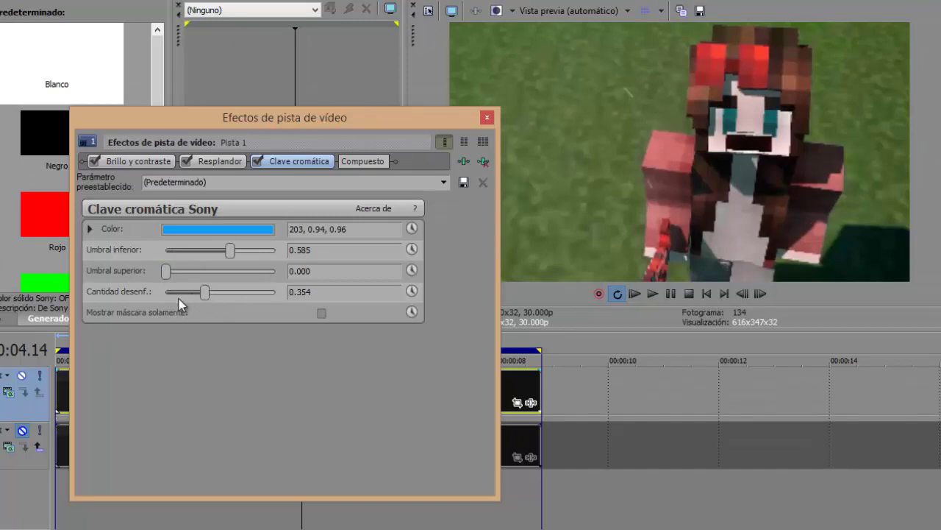
pyautogui.moveTo(249, 113); pyautogui.dragTo(610, 163)
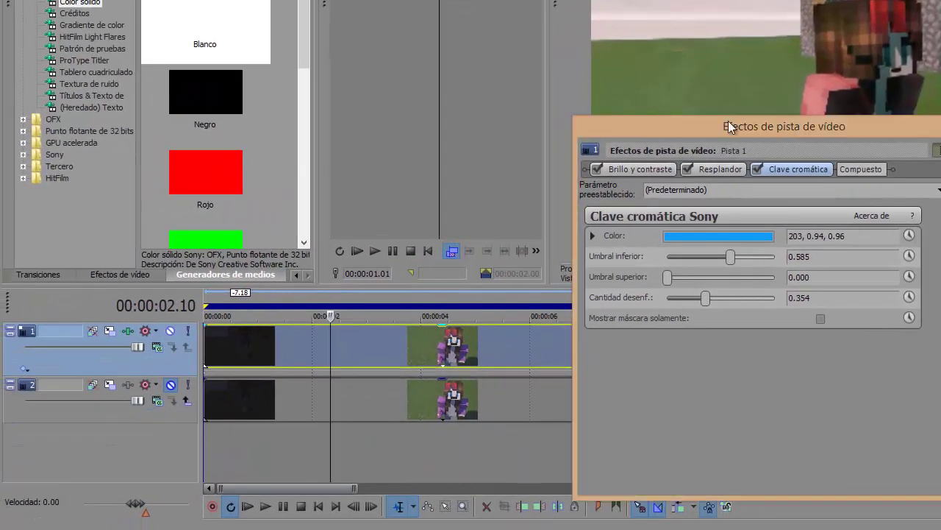
# Compare the video with Clave cromática on and off, then delete it from track 1's chain
pyautogui.moveTo(763, 139); pyautogui.dragTo(443, 98)
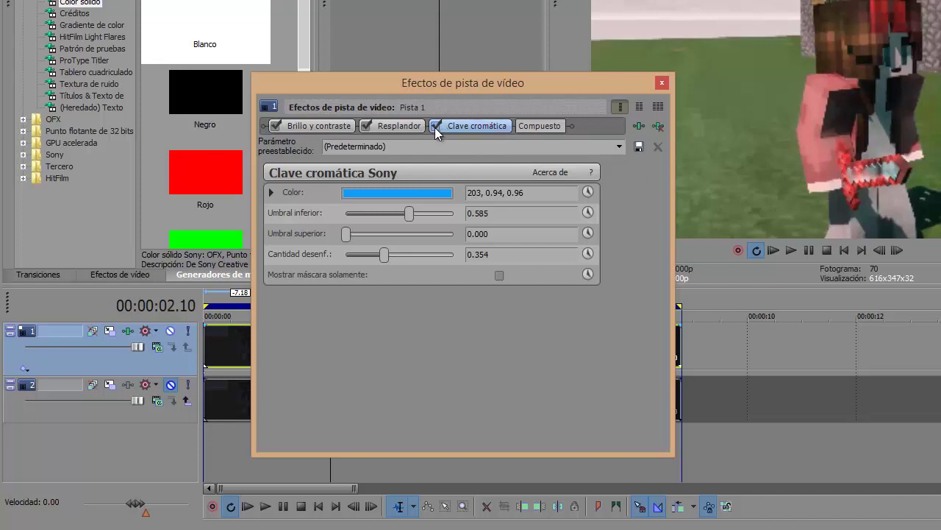
pyautogui.click(435, 126)
pyautogui.click(436, 126)
pyautogui.click(437, 127)
pyautogui.click(439, 127)
pyautogui.click(440, 128)
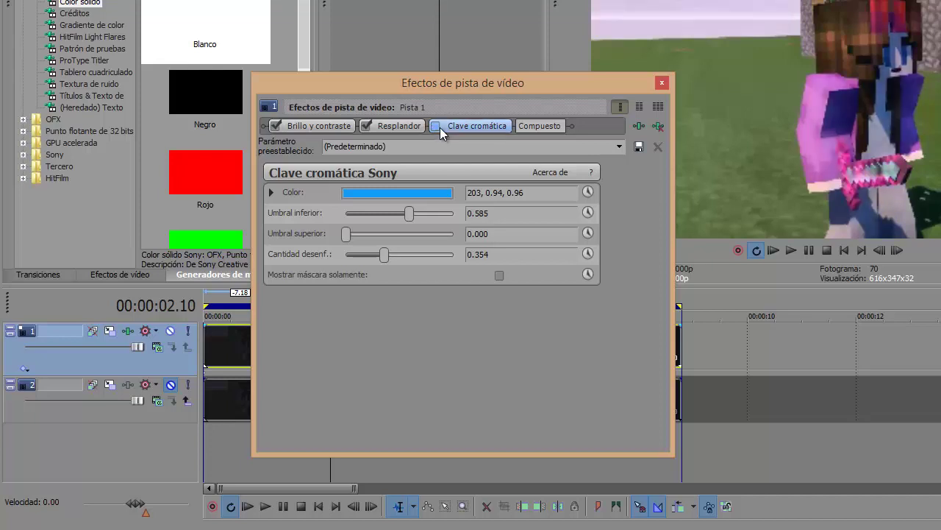
pyautogui.click(440, 128)
pyautogui.click(441, 128)
pyautogui.click(441, 128)
pyautogui.click(441, 127)
pyautogui.click(441, 128)
pyautogui.click(441, 128)
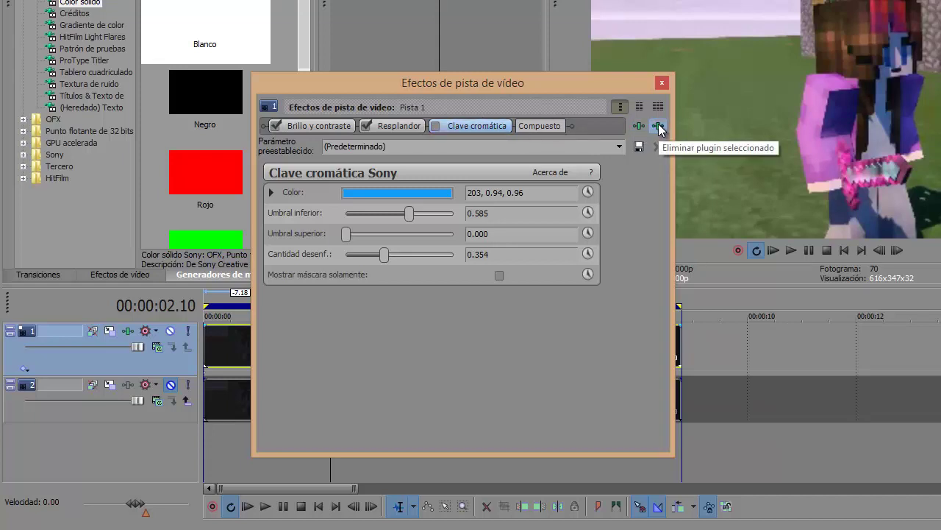
pyautogui.click(659, 128)
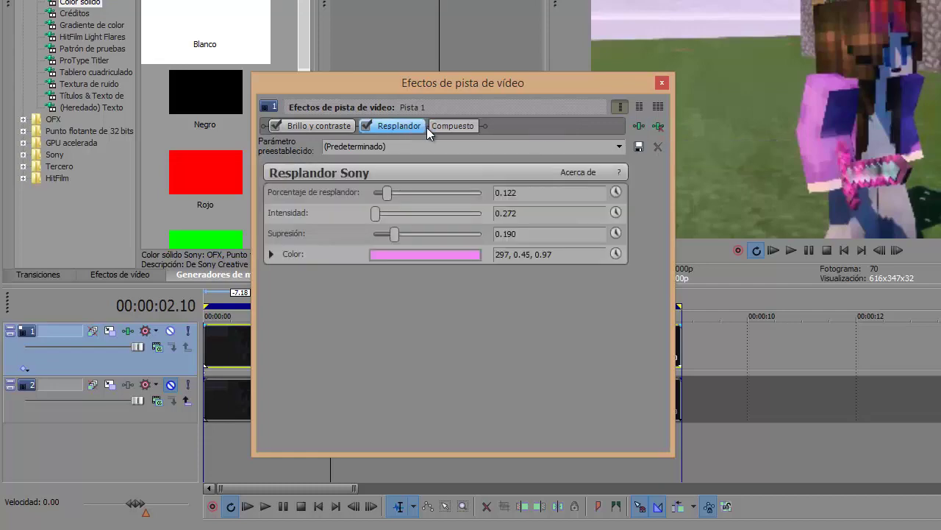
# Add Sony Borde to track 1's effect chain
pyautogui.click(637, 126)
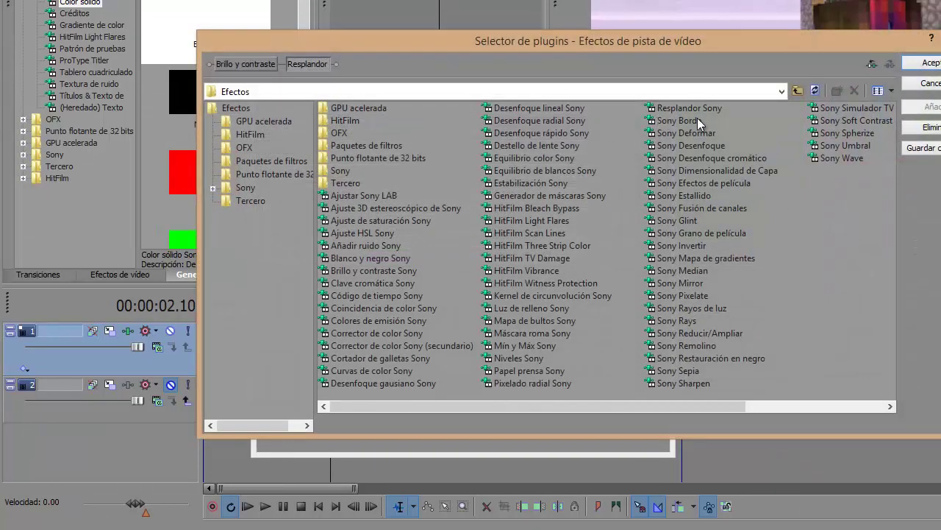
pyautogui.click(686, 120)
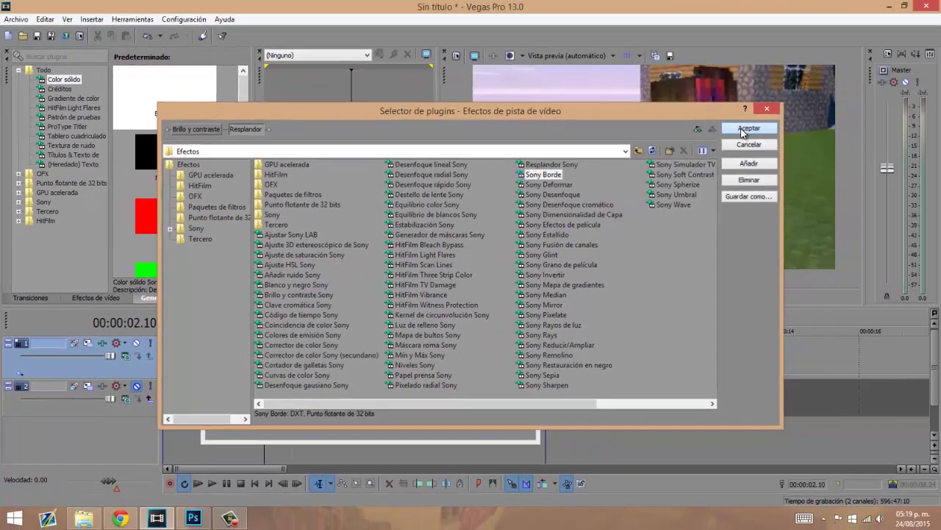
pyautogui.click(743, 130)
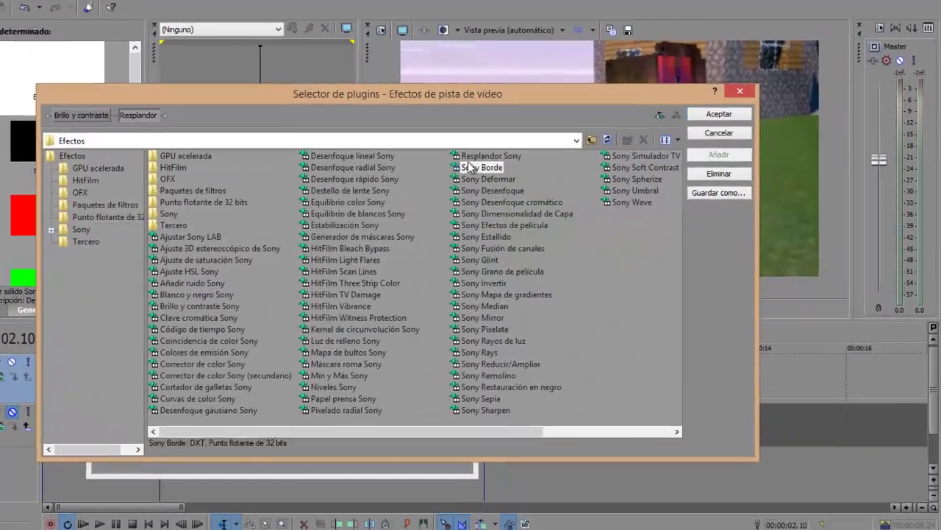
pyautogui.doubleClick(470, 168)
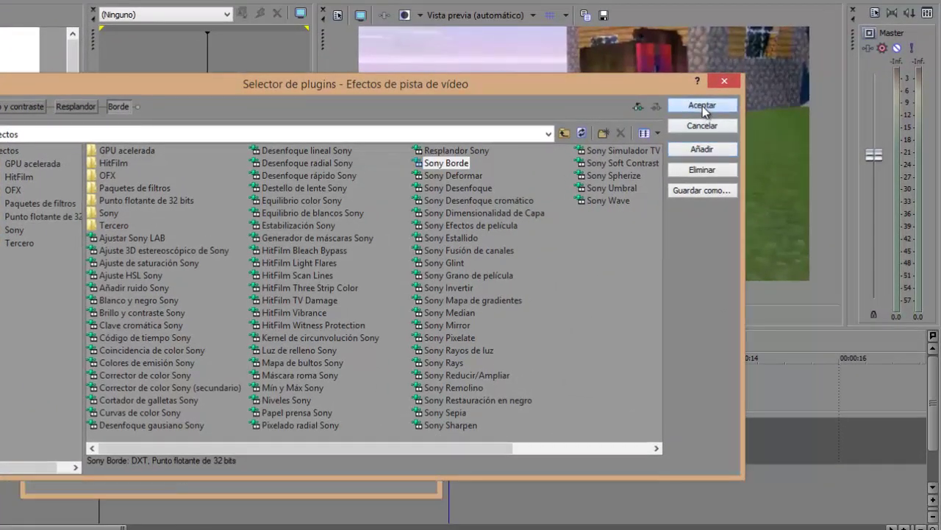
pyautogui.click(719, 114)
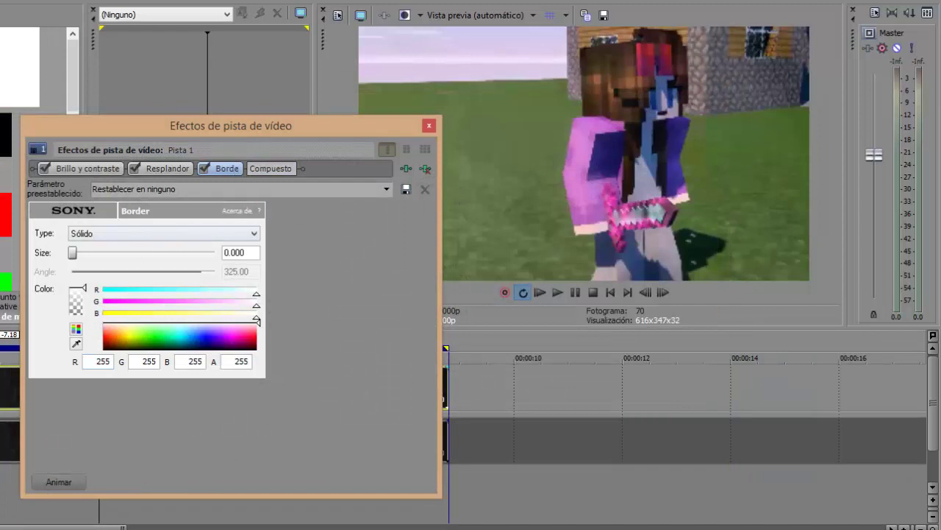
# Set the border size to 0.010 and its colour to magenta 255, 13, 241
pyautogui.moveTo(72, 253)
pyautogui.mouseDown()
pyautogui.moveTo(155, 258)
pyautogui.moveTo(75, 263)
pyautogui.mouseUp()
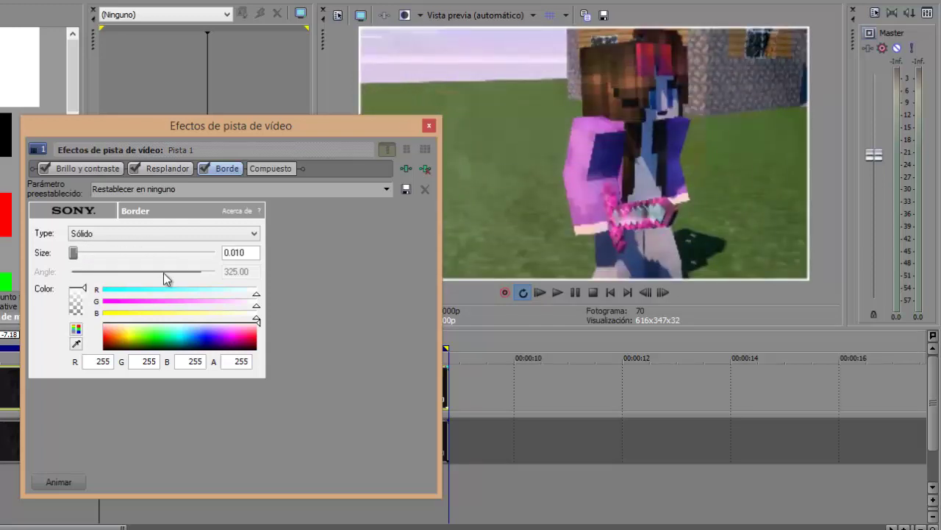
pyautogui.moveTo(82, 288); pyautogui.dragTo(83, 294)
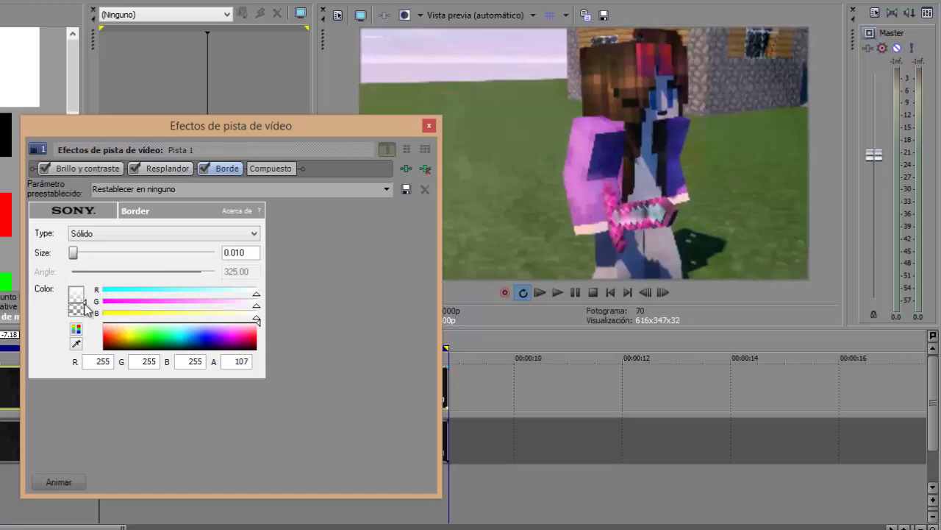
pyautogui.click(183, 333)
pyautogui.moveTo(183, 335); pyautogui.dragTo(232, 335)
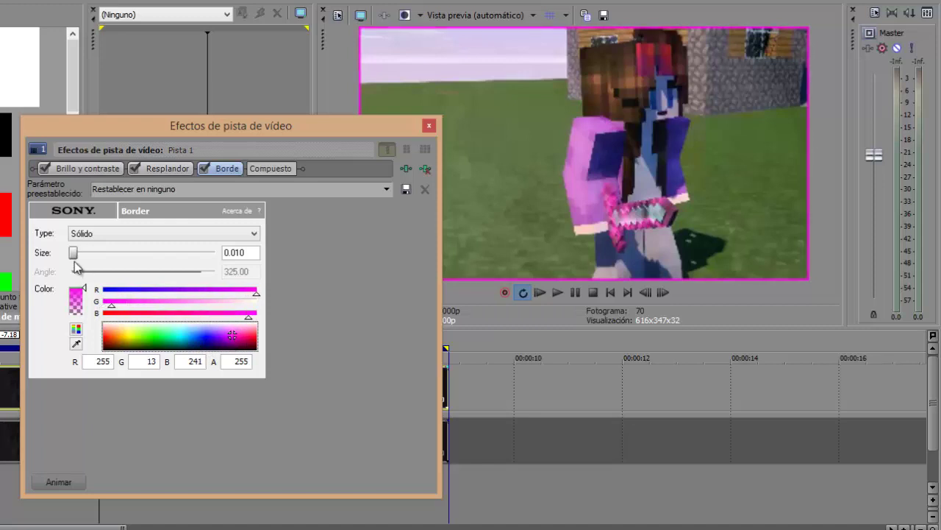
pyautogui.moveTo(77, 257); pyautogui.dragTo(77, 257)
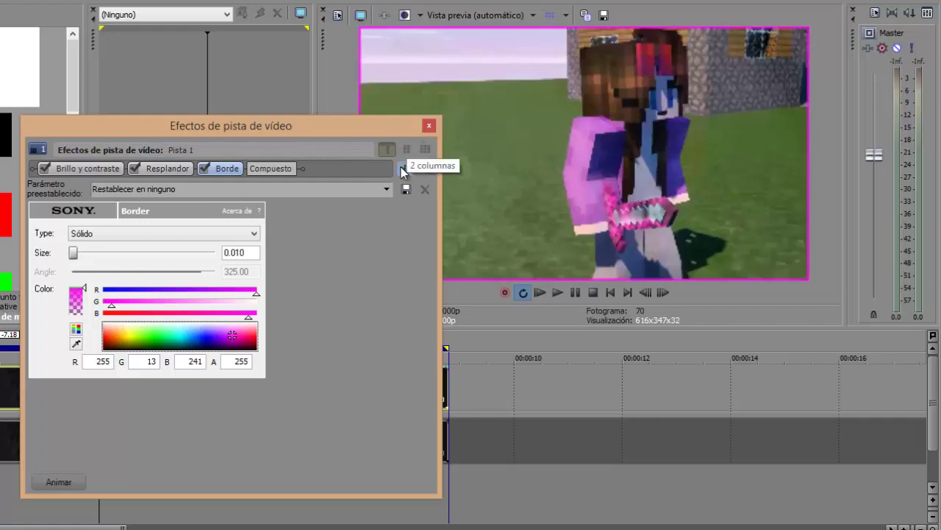
# Add Clave cromática Sony back to track 1's effect chain
pyautogui.click(406, 168)
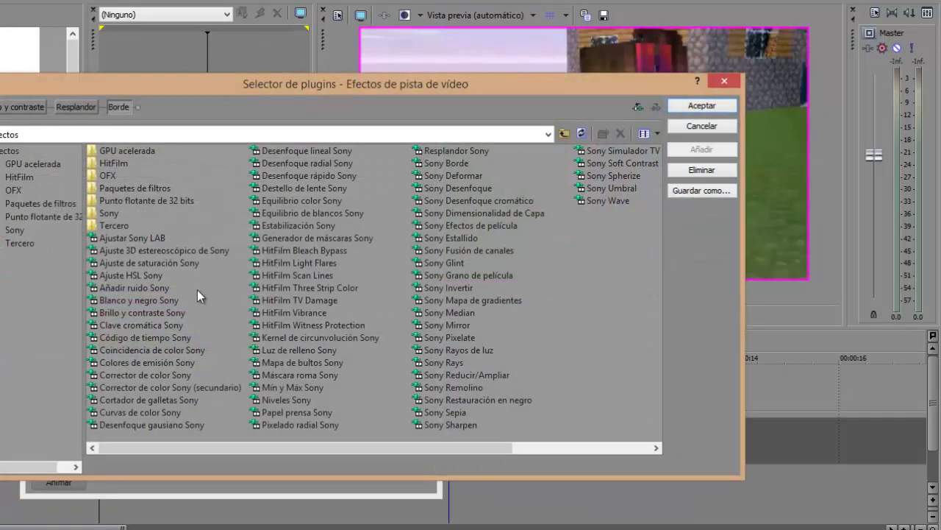
pyautogui.click(136, 237)
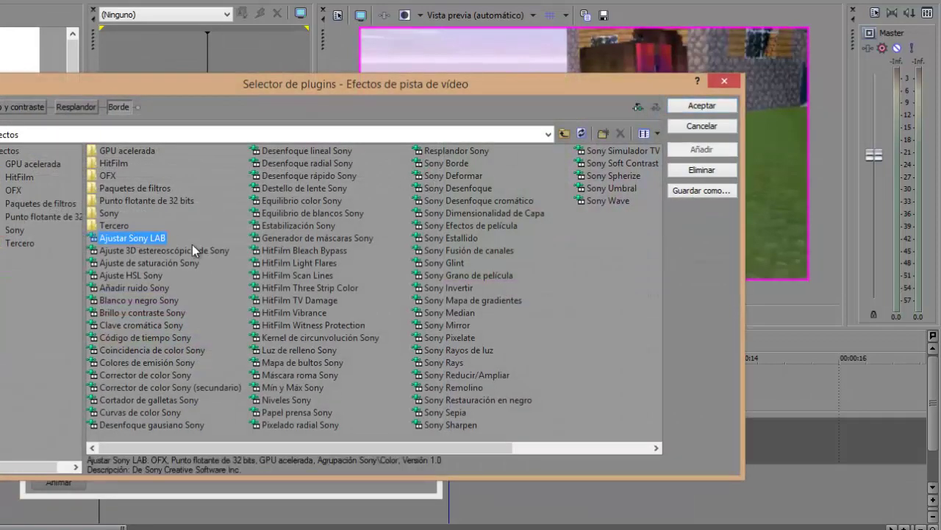
pyautogui.click(114, 324)
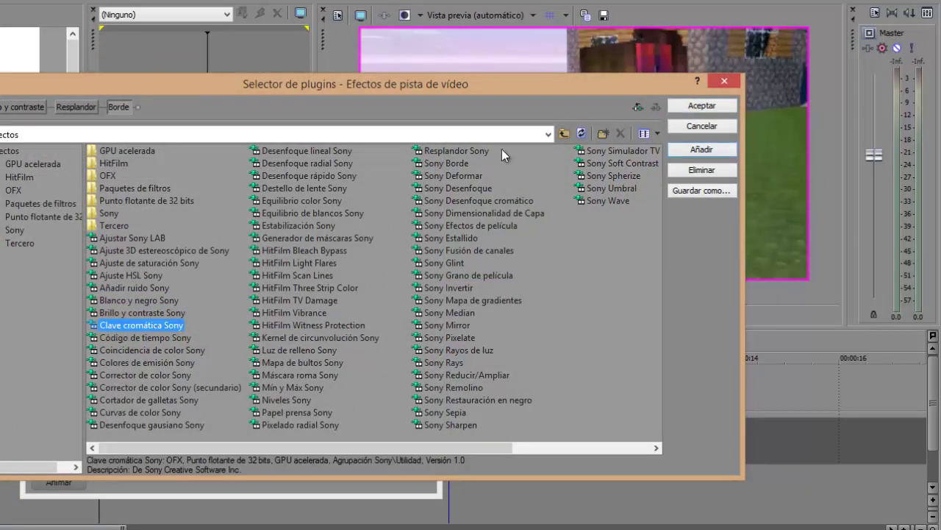
pyautogui.click(678, 106)
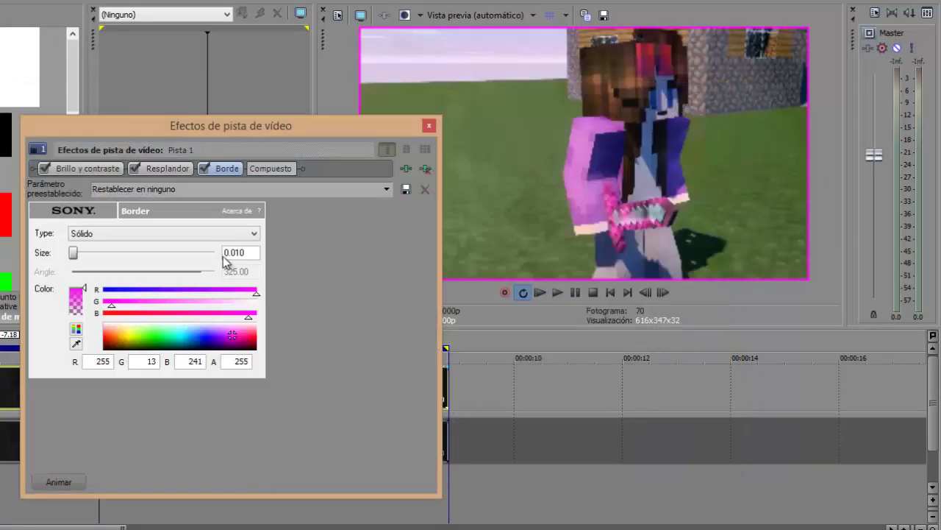
pyautogui.click(404, 168)
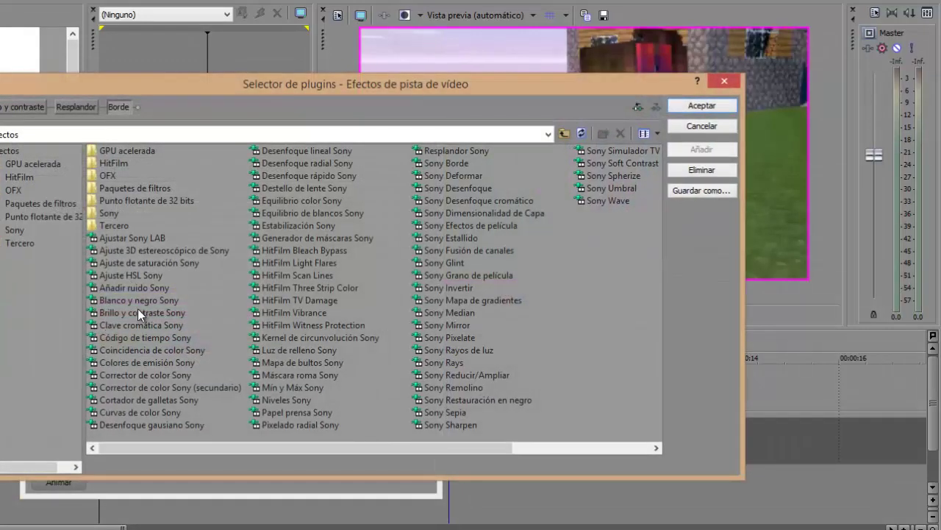
pyautogui.click(114, 337)
pyautogui.click(123, 323)
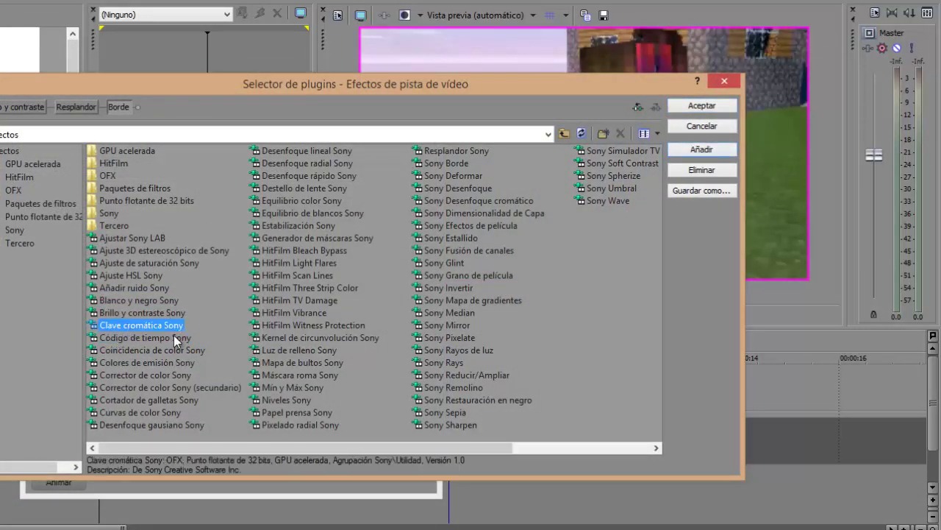
pyautogui.doubleClick(163, 326)
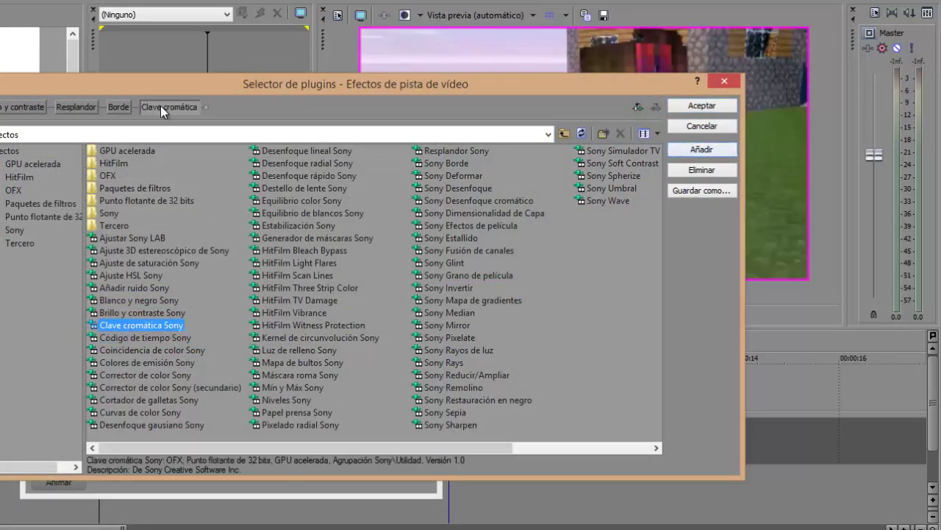
pyautogui.click(699, 105)
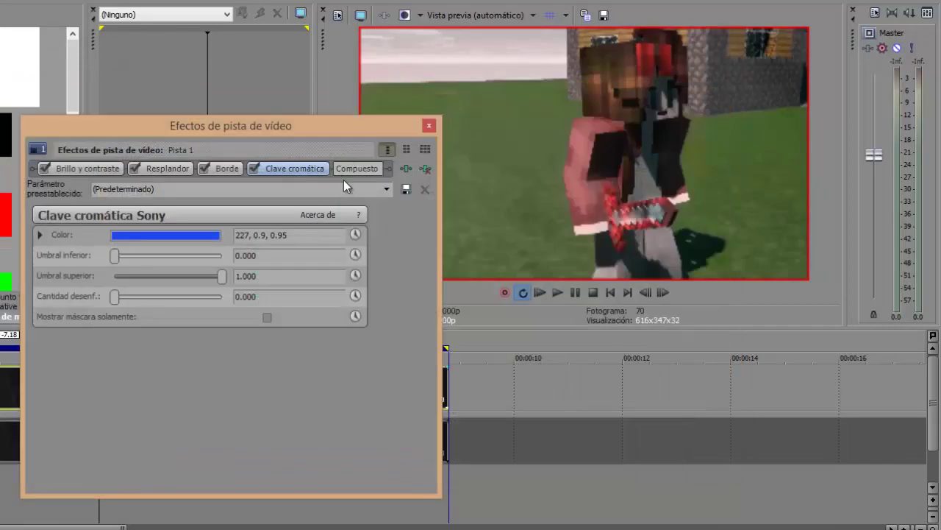
# Key the chroma on white (0, 0.0, 0.99) and lower Umbral superior to 0.136
pyautogui.click(117, 235)
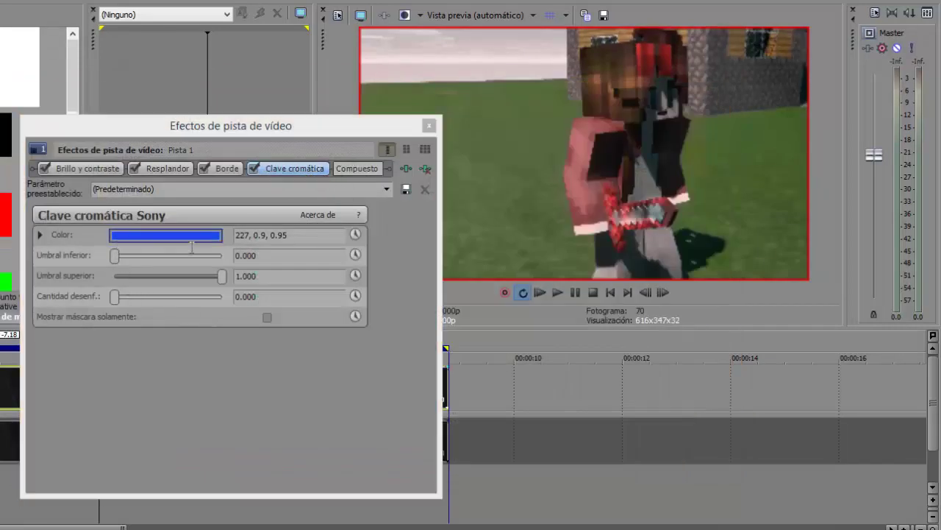
pyautogui.click(168, 295)
pyautogui.moveTo(45, 271); pyautogui.dragTo(29, 264)
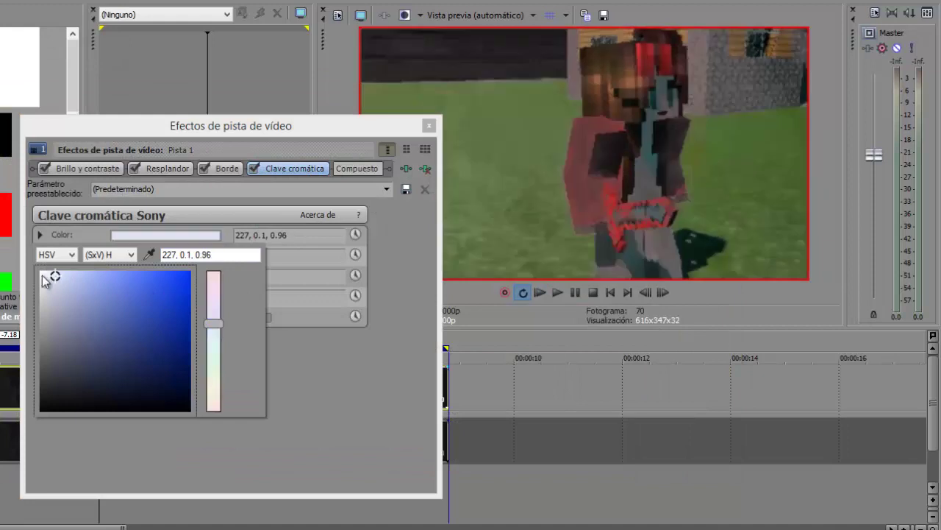
pyautogui.click(433, 354)
pyautogui.moveTo(223, 276); pyautogui.dragTo(129, 278)
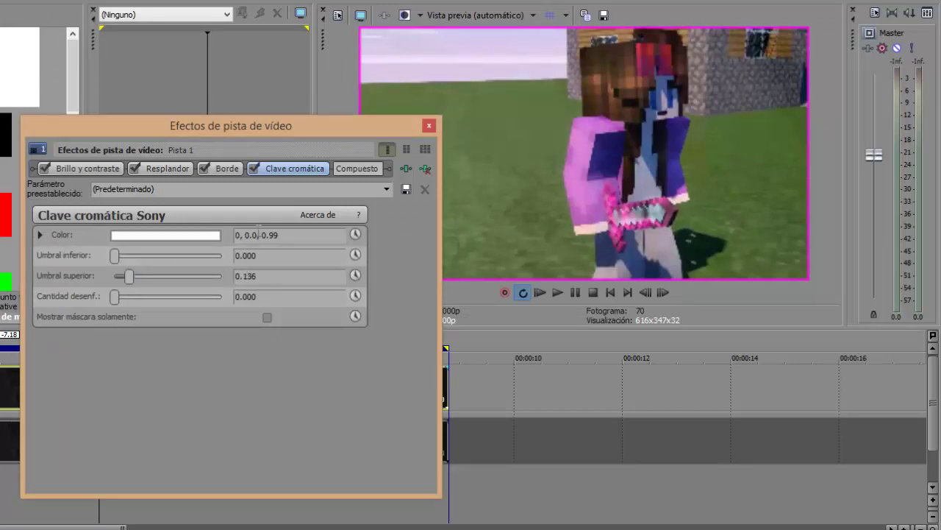
pyautogui.click(405, 170)
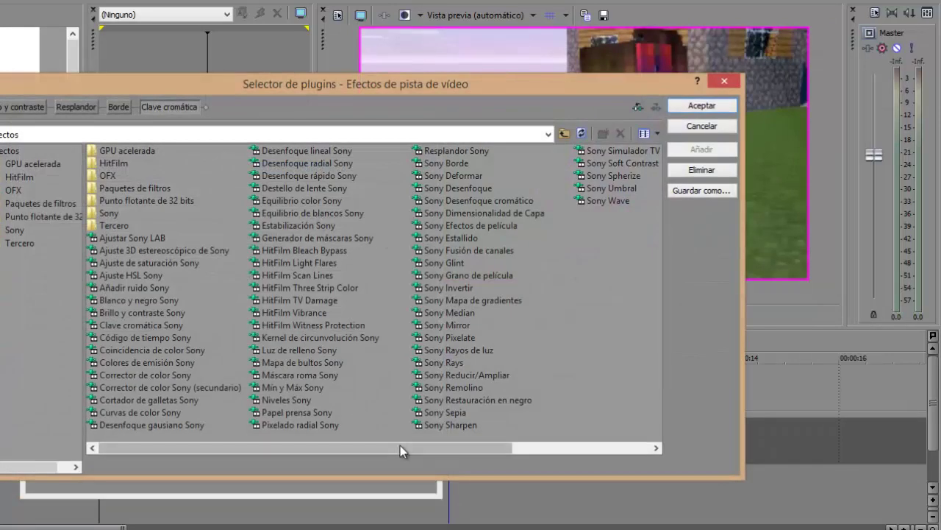
pyautogui.moveTo(416, 439); pyautogui.dragTo(508, 441)
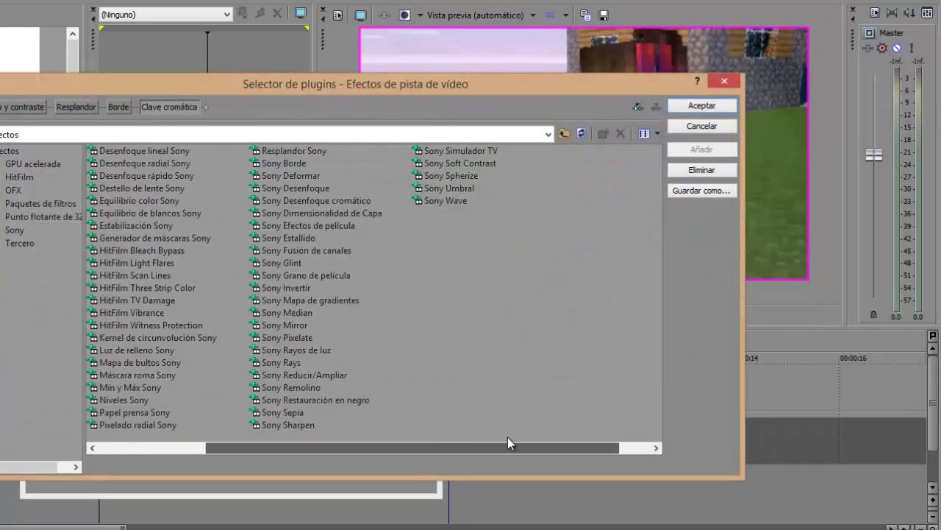
# Add Destello de lente Sony, Luz de relleno Sony and Corrector de color Sony to the chain
pyautogui.click(141, 188)
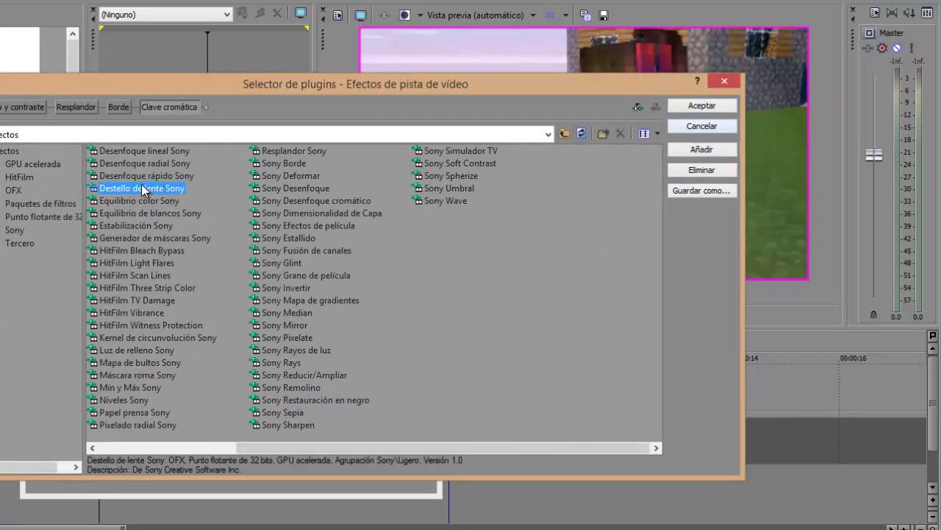
pyautogui.doubleClick(141, 185)
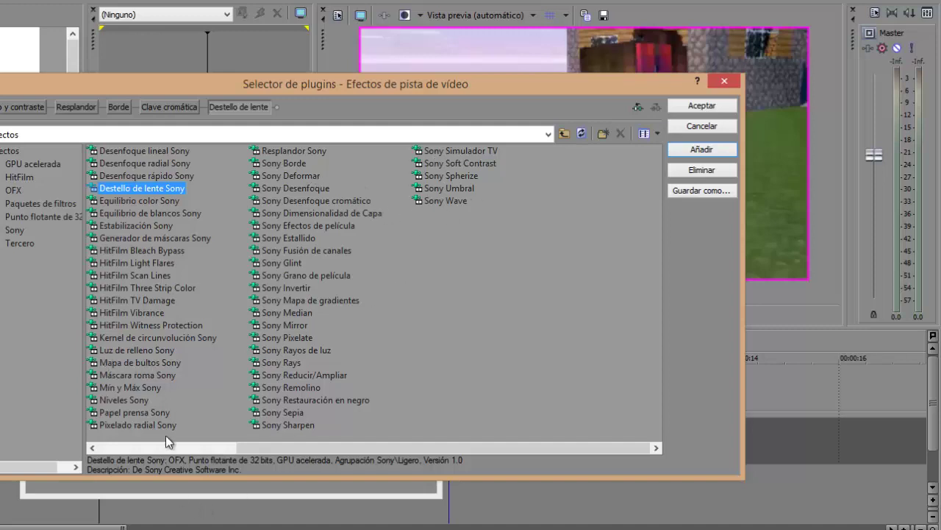
pyautogui.click(154, 349)
pyautogui.doubleClick(153, 349)
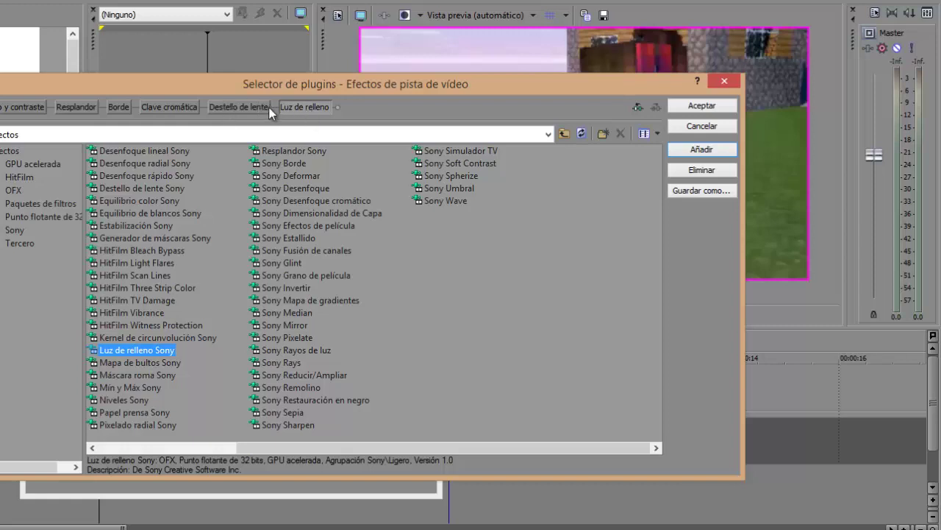
pyautogui.moveTo(311, 445); pyautogui.dragTo(142, 444)
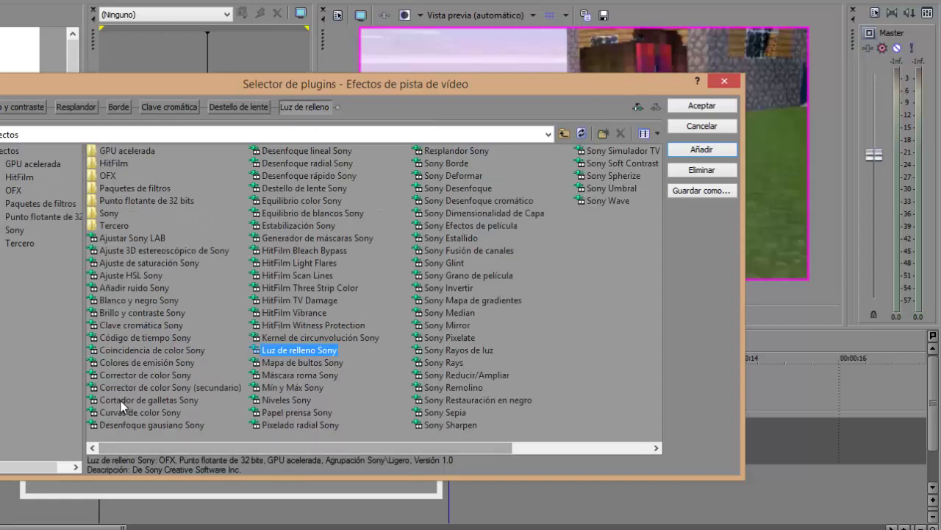
pyautogui.doubleClick(151, 370)
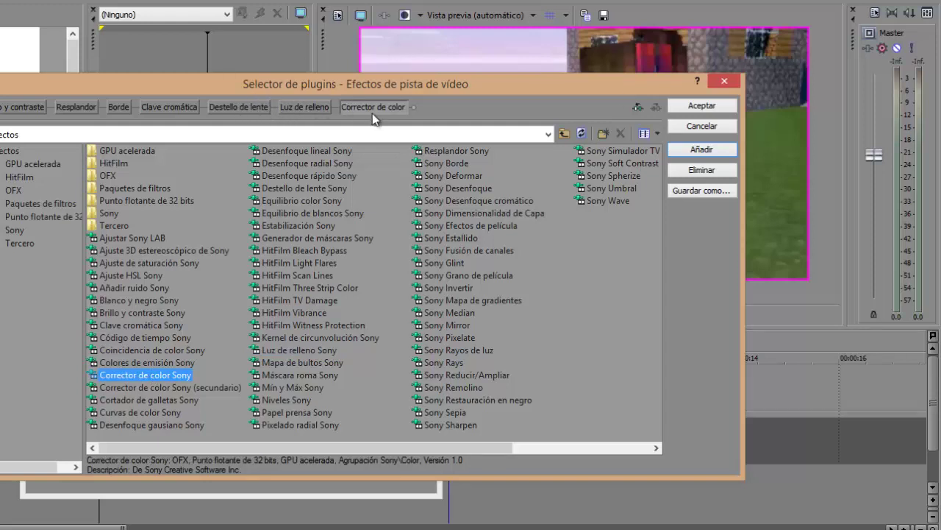
# Re-enable the Destello de lente effect and set its Fusionar to 1.000
pyautogui.click(678, 106)
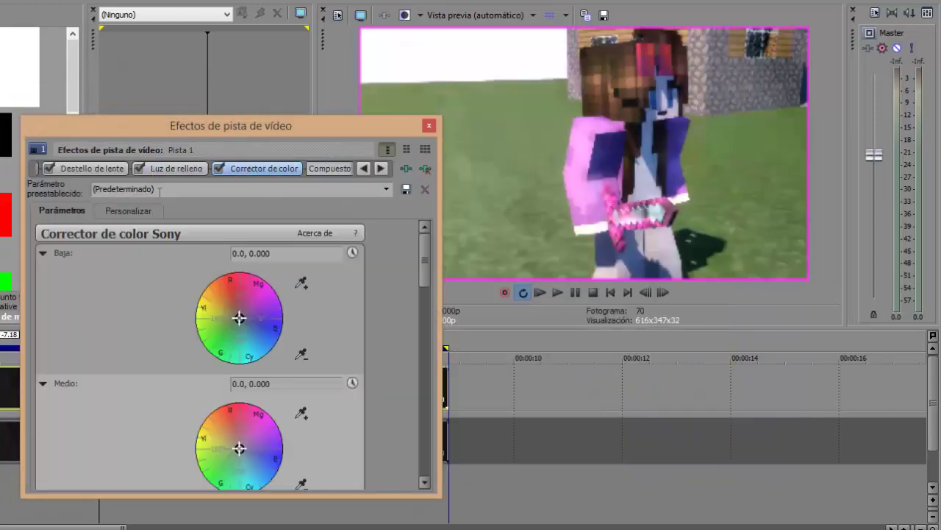
pyautogui.click(85, 165)
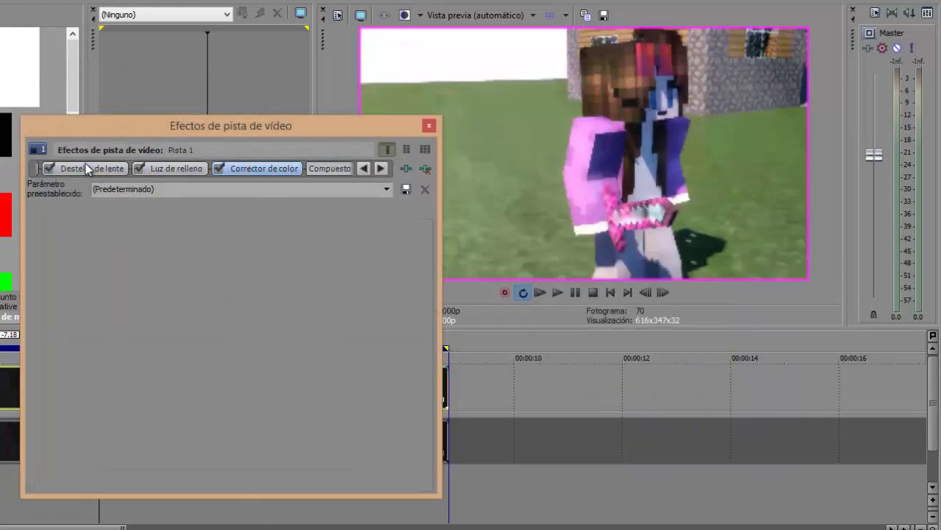
pyautogui.click(364, 169)
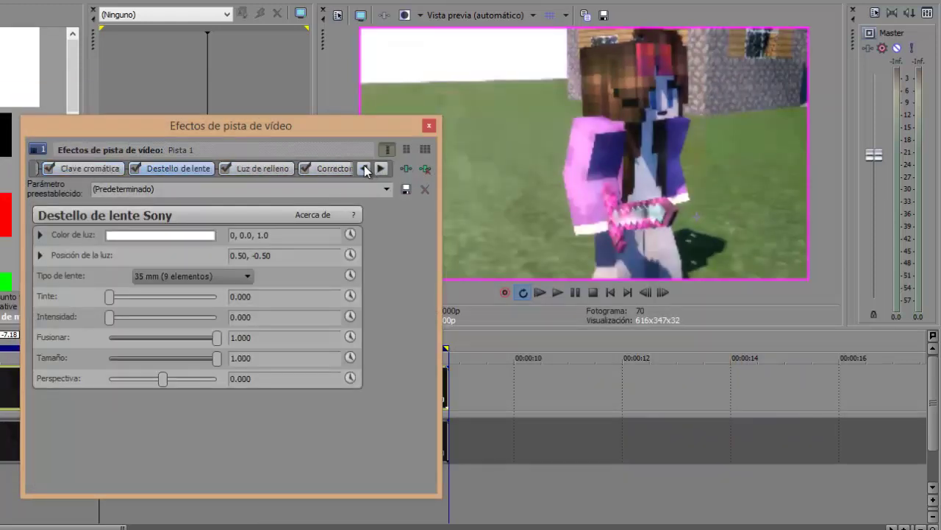
pyautogui.click(364, 168)
pyautogui.click(145, 166)
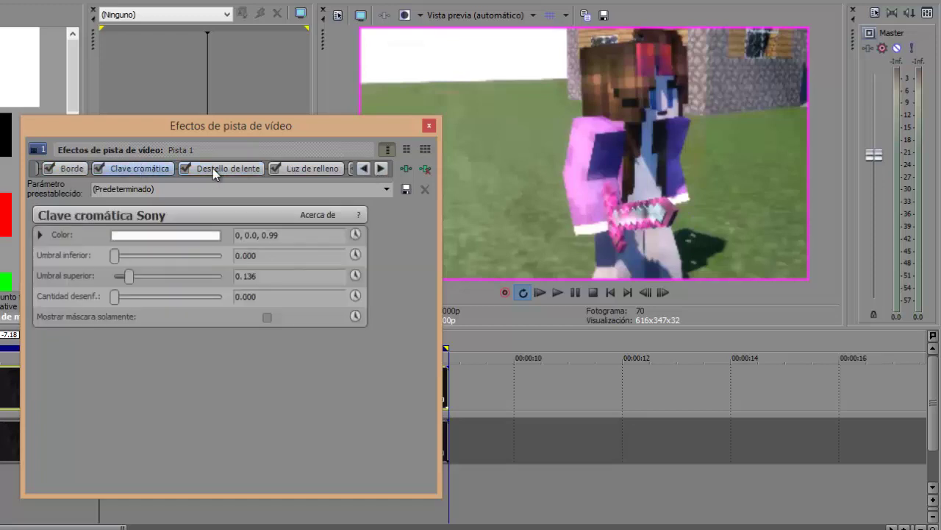
pyautogui.click(212, 168)
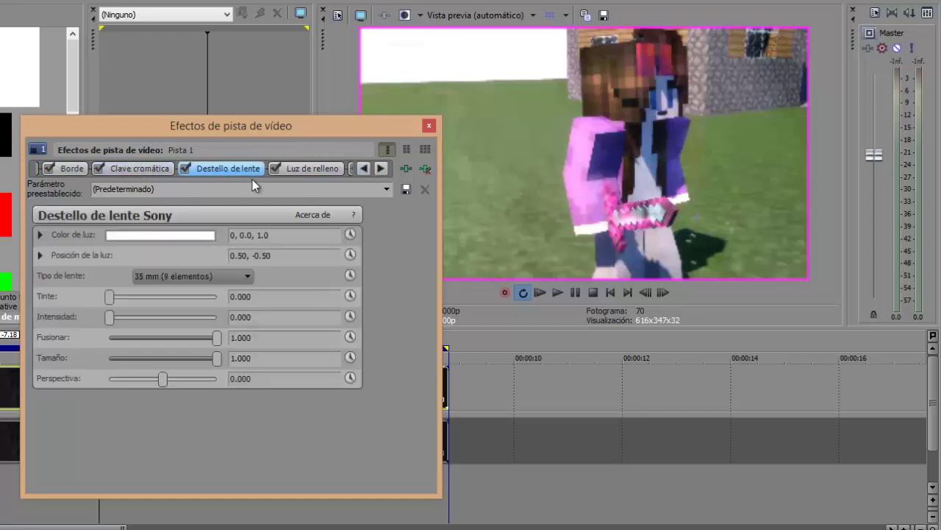
pyautogui.click(185, 167)
pyautogui.moveTo(172, 339); pyautogui.dragTo(255, 275)
# Raise the Luz de relleno Nitidez to about 72.1
pyautogui.click(304, 166)
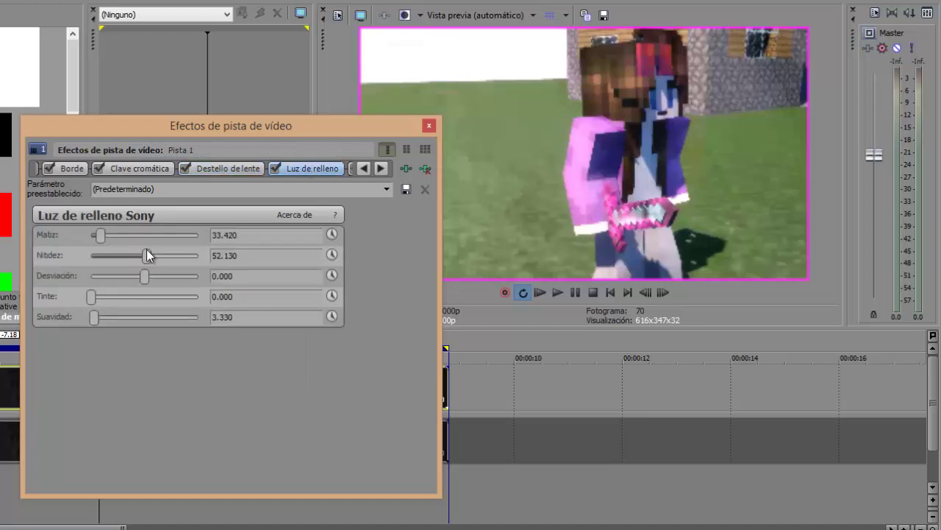
pyautogui.moveTo(146, 254)
pyautogui.mouseDown()
pyautogui.moveTo(199, 256)
pyautogui.moveTo(171, 260)
pyautogui.mouseUp()
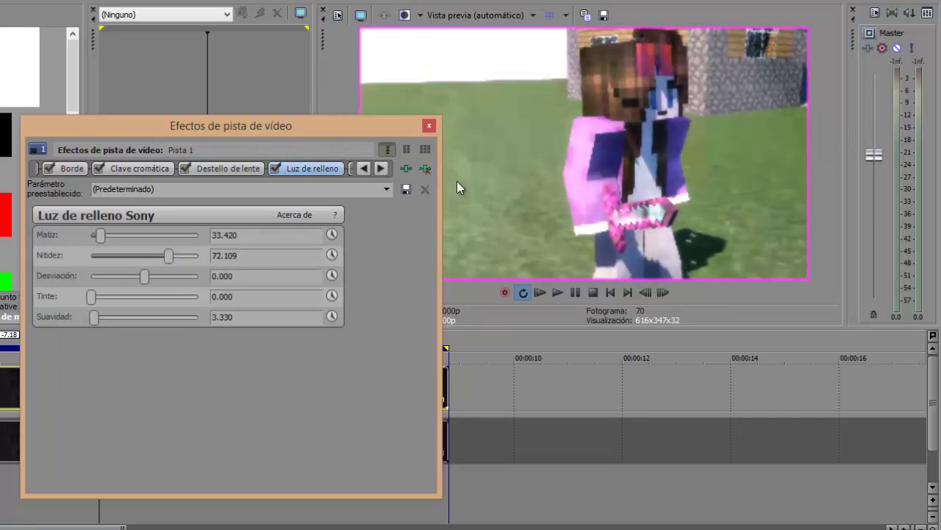
pyautogui.click(380, 168)
# Set the Corrector de color low-tone wheel to 52.63, 0.4394
pyautogui.click(341, 169)
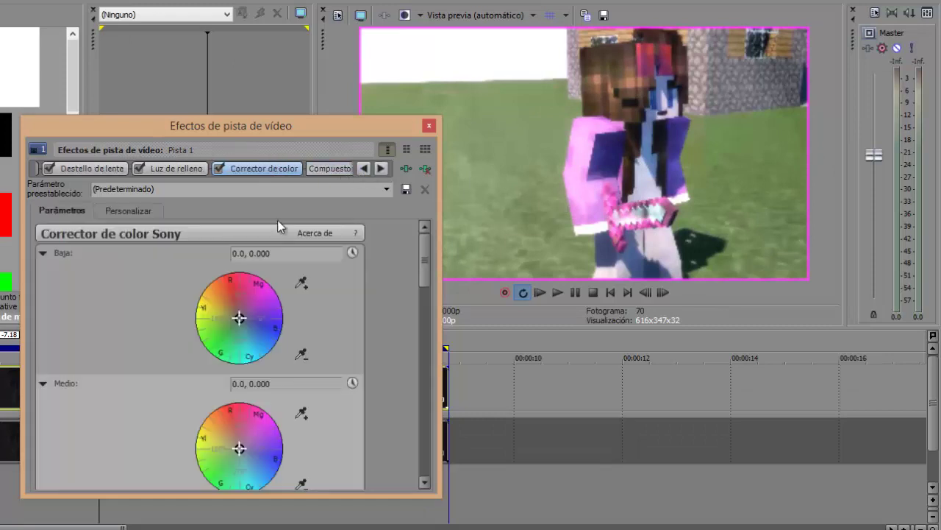
pyautogui.moveTo(239, 318)
pyautogui.mouseDown()
pyautogui.moveTo(228, 289)
pyautogui.moveTo(215, 328)
pyautogui.moveTo(255, 289)
pyautogui.moveTo(257, 336)
pyautogui.moveTo(218, 353)
pyautogui.mouseUp()
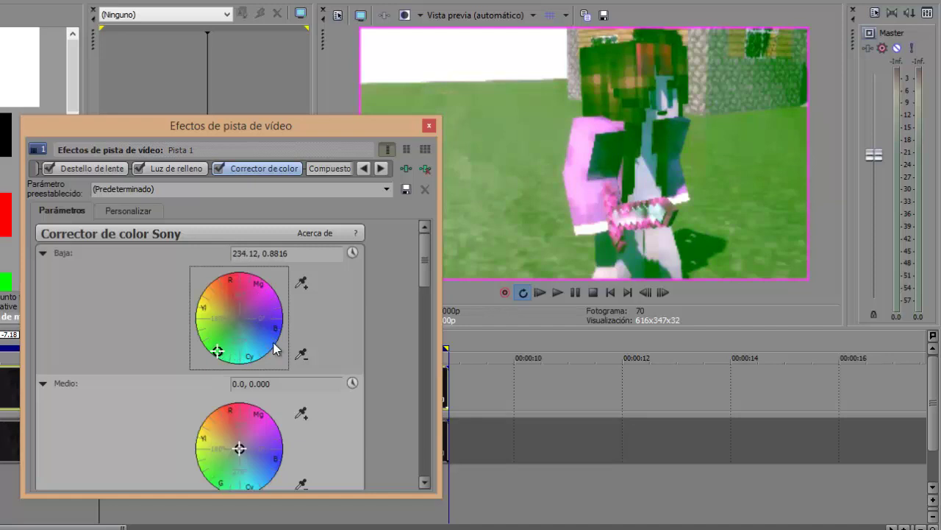
pyautogui.moveTo(245, 335); pyautogui.dragTo(240, 317)
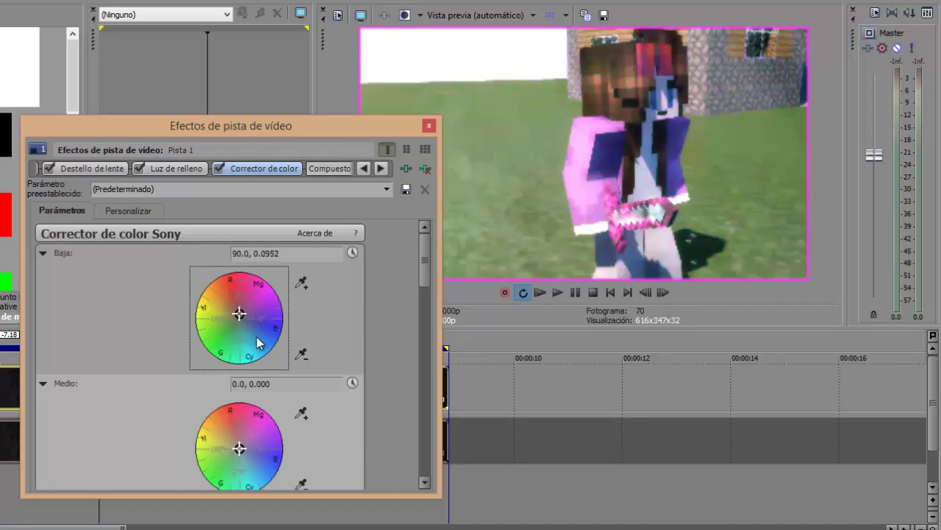
pyautogui.click(251, 302)
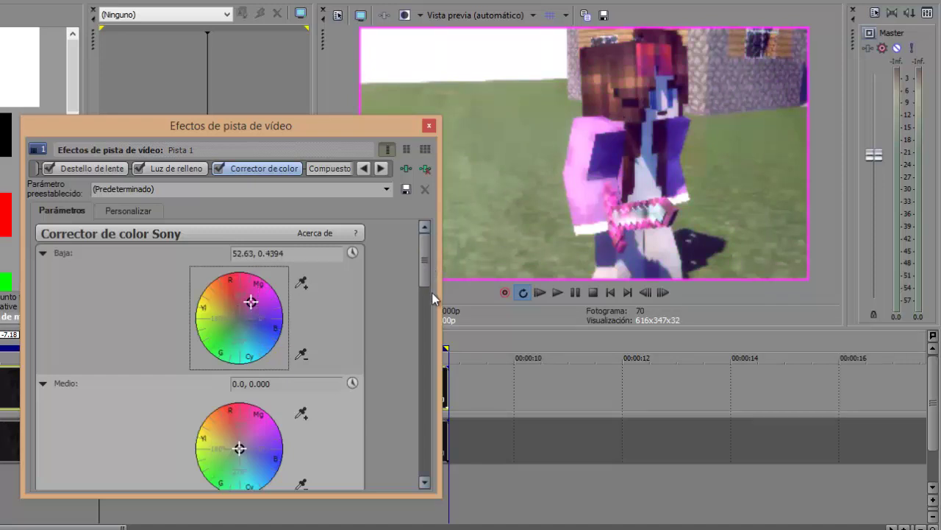
# Set the Corrector de color mid-tone wheel to 270.0, 0.0476
pyautogui.scroll(-3, 411, 328)
pyautogui.click(245, 359)
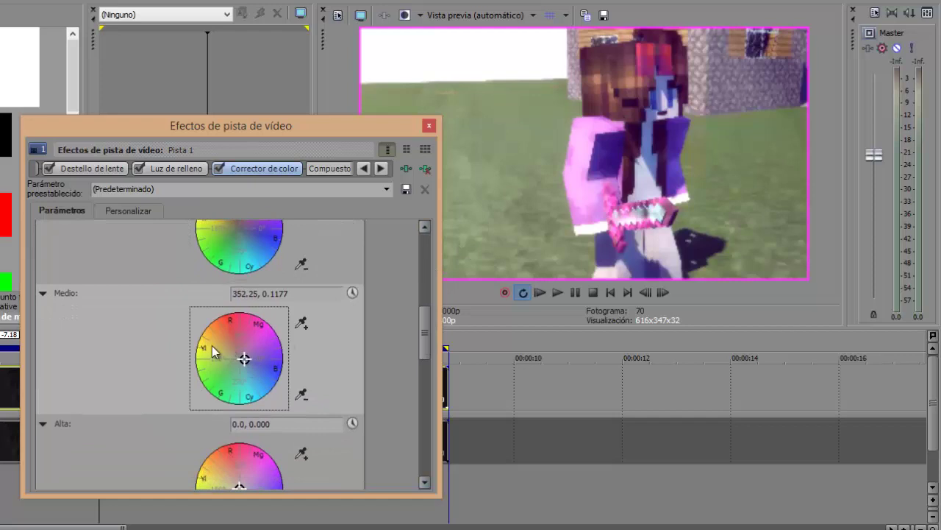
pyautogui.moveTo(245, 359)
pyautogui.mouseDown()
pyautogui.moveTo(279, 337)
pyautogui.moveTo(240, 364)
pyautogui.mouseUp()
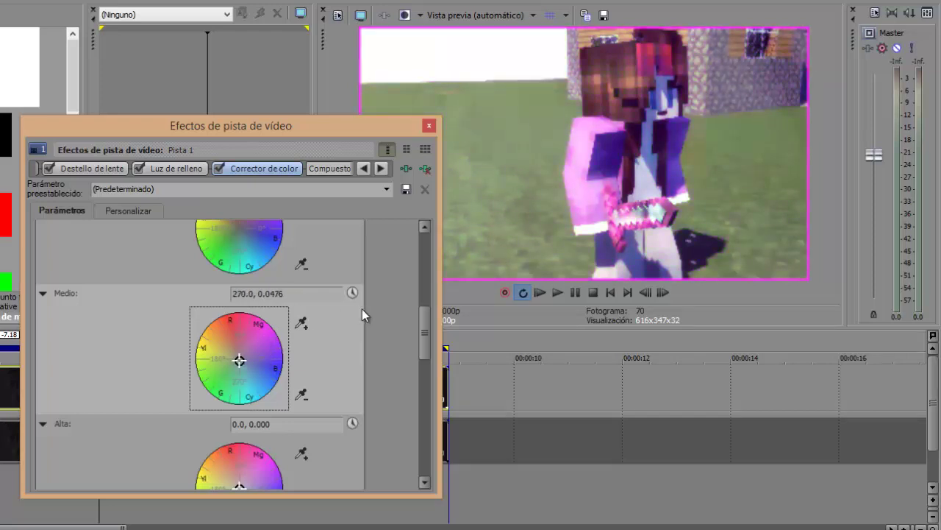
pyautogui.moveTo(424, 339)
pyautogui.mouseDown()
pyautogui.moveTo(424, 397)
pyautogui.moveTo(459, 254)
pyautogui.mouseUp()
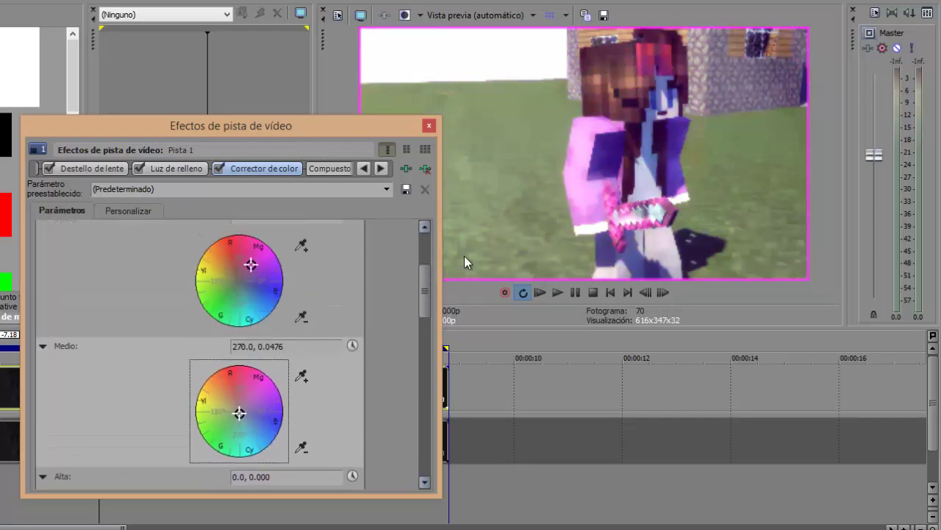
# Select the low-tone value, then switch the Borde effect off and back on
pyautogui.click(253, 253)
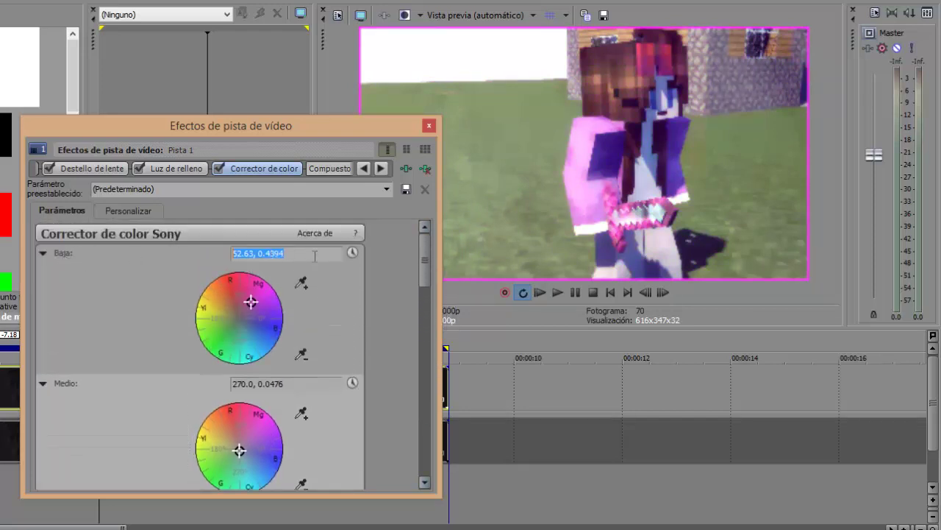
pyautogui.moveTo(267, 253); pyautogui.dragTo(339, 270)
pyautogui.click(361, 169)
pyautogui.click(361, 169)
pyautogui.click(361, 170)
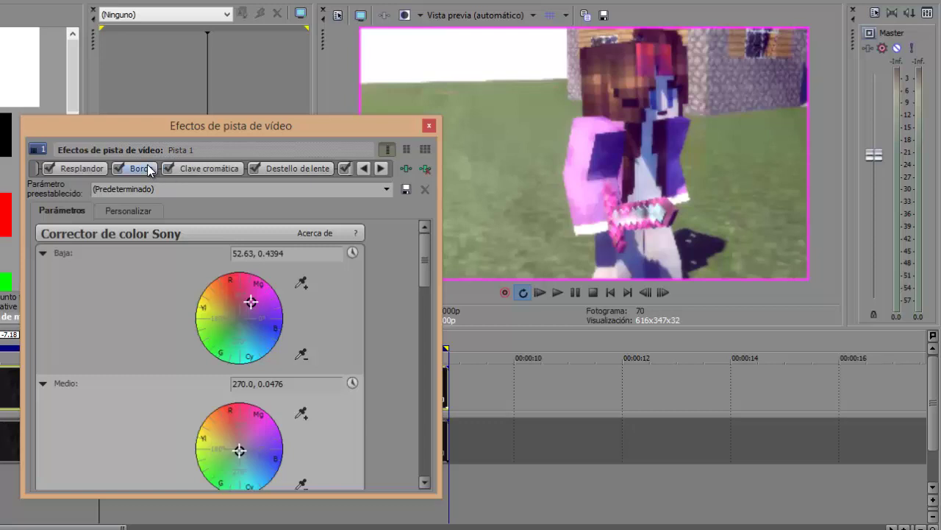
pyautogui.click(118, 168)
pyautogui.click(120, 168)
pyautogui.click(381, 170)
pyautogui.click(381, 171)
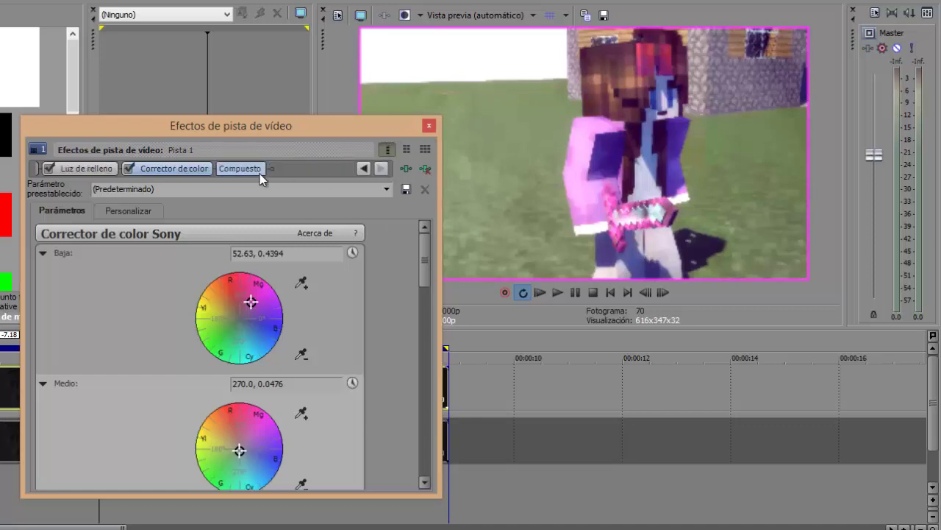
# Bring up the track's plugin chooser showing the filter packages, enlarged and fully in view
pyautogui.click(407, 169)
pyautogui.moveTo(72, 82); pyautogui.dragTo(375, 105)
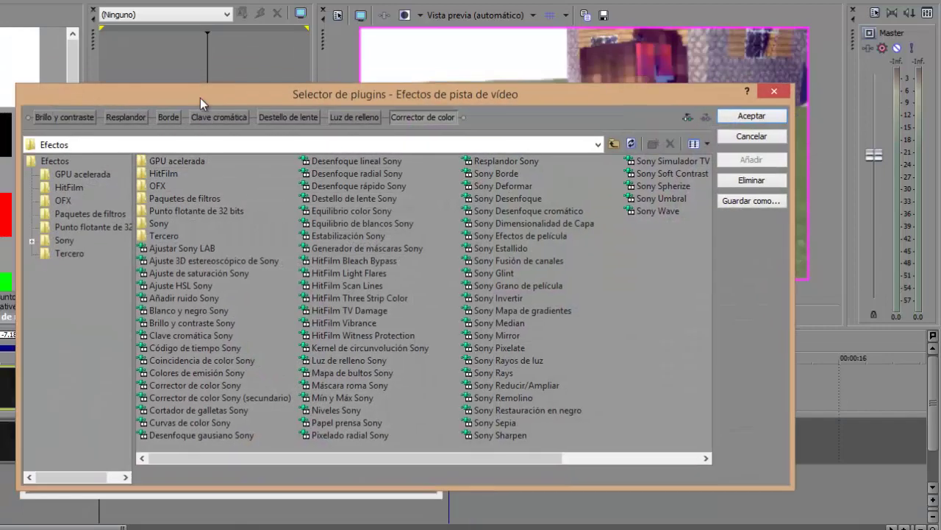
pyautogui.click(342, 231)
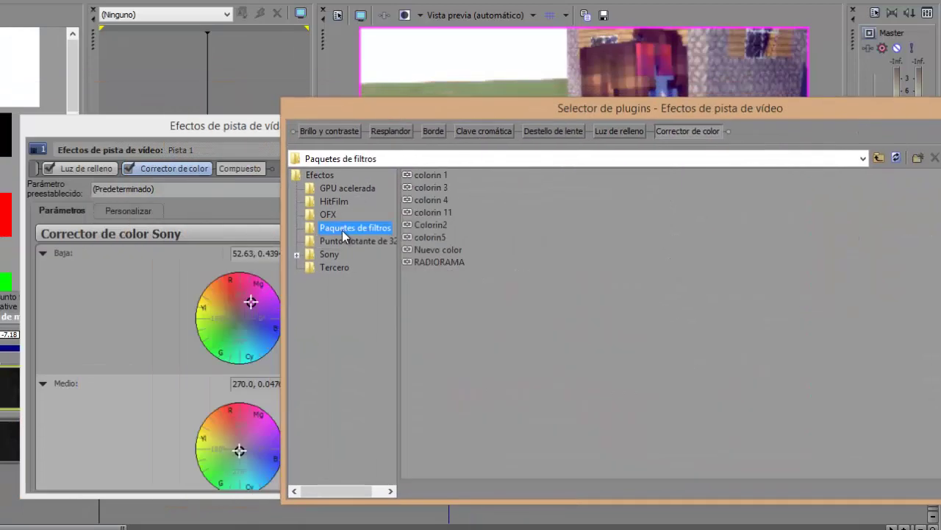
pyautogui.moveTo(450, 98); pyautogui.dragTo(192, 58)
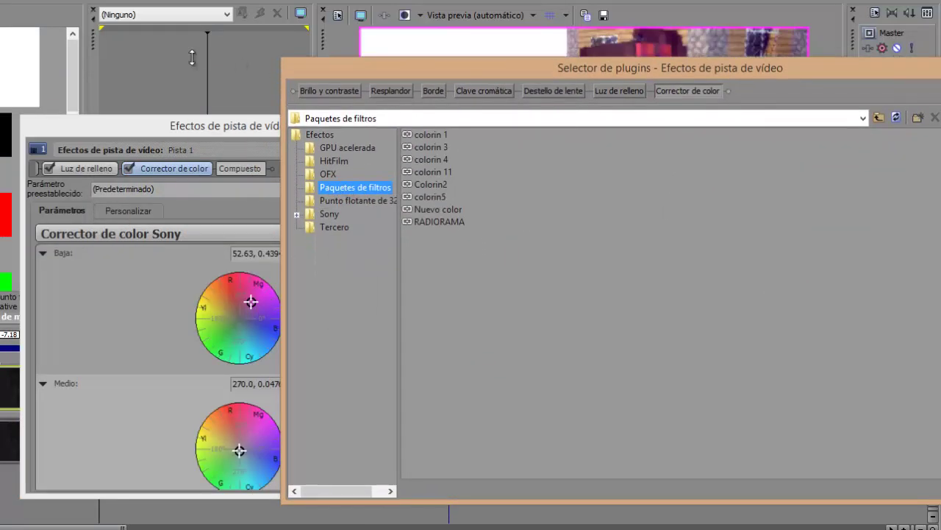
pyautogui.moveTo(461, 69); pyautogui.dragTo(311, 82)
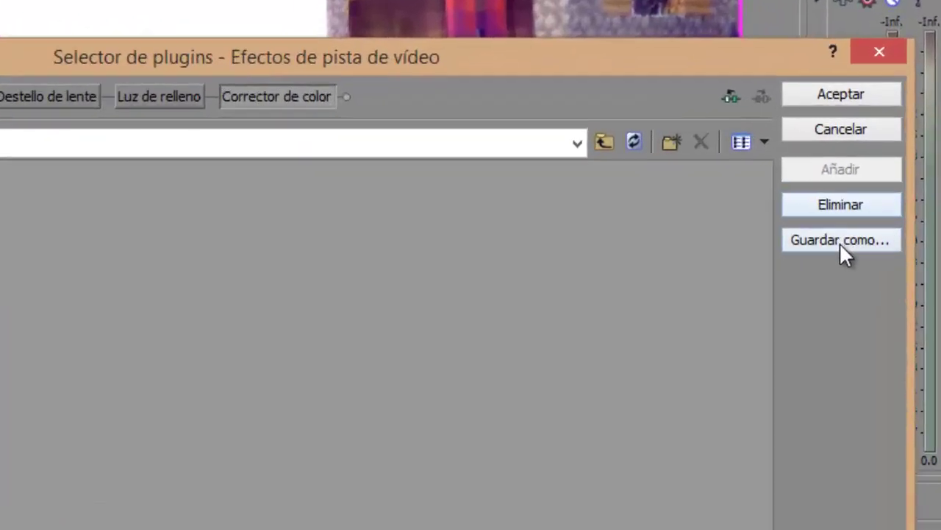
# Save the current effect chain as filter package PRUEBA and select it
pyautogui.click(813, 297)
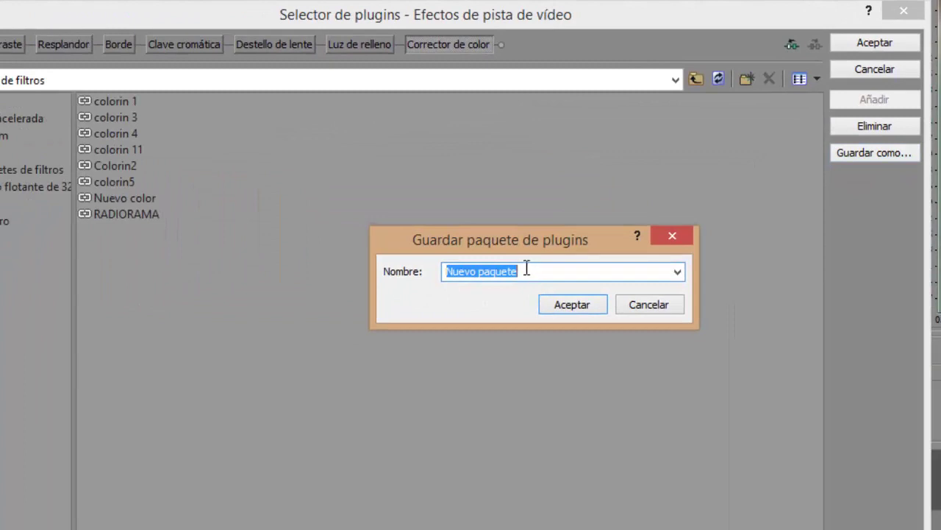
pyautogui.write('PRUEBA')
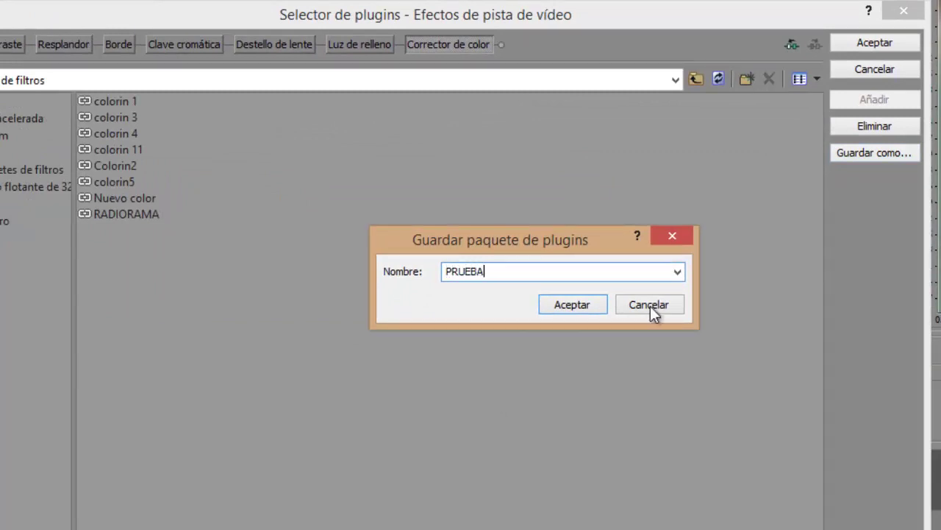
pyautogui.click(591, 303)
pyautogui.click(112, 214)
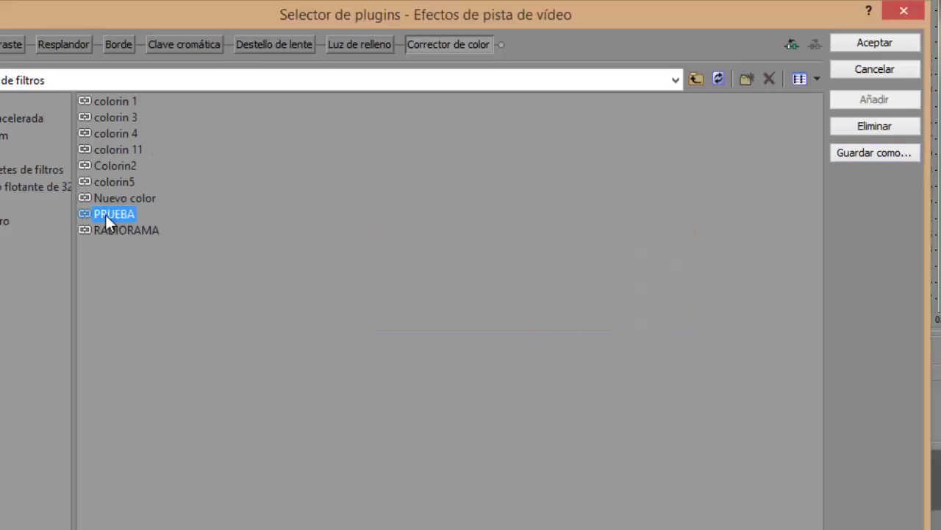
pyautogui.moveTo(155, 302); pyautogui.dragTo(141, 77)
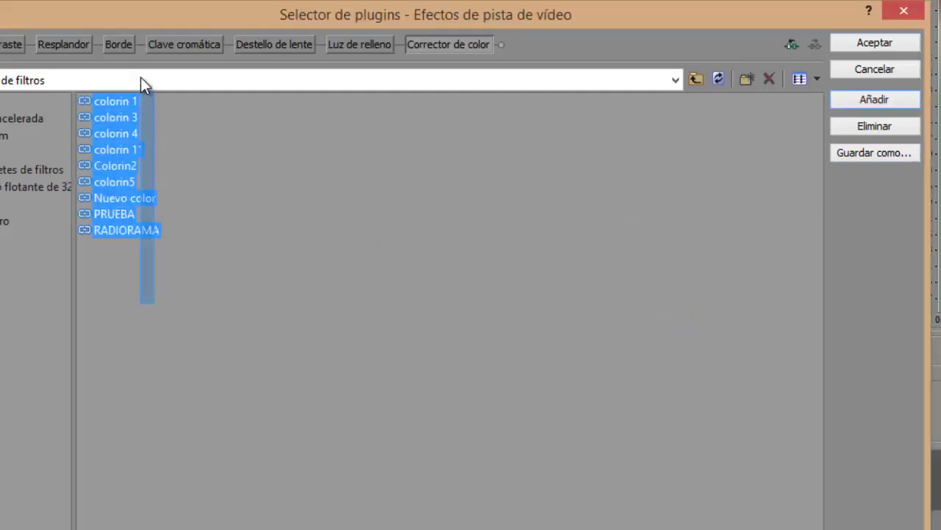
pyautogui.click(105, 214)
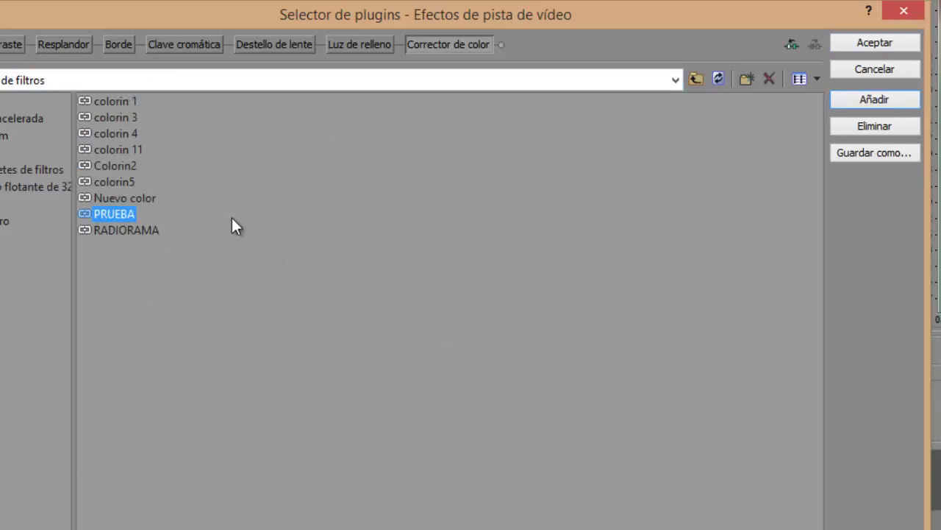
# Close the plugin chooser and track effects window, then play the intro from its start
pyautogui.click(854, 43)
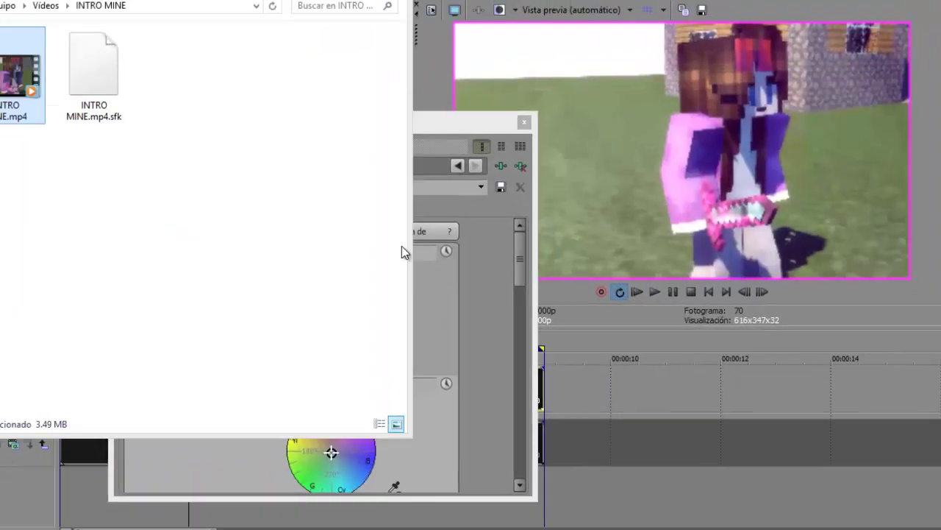
pyautogui.moveTo(474, 135); pyautogui.dragTo(565, 149)
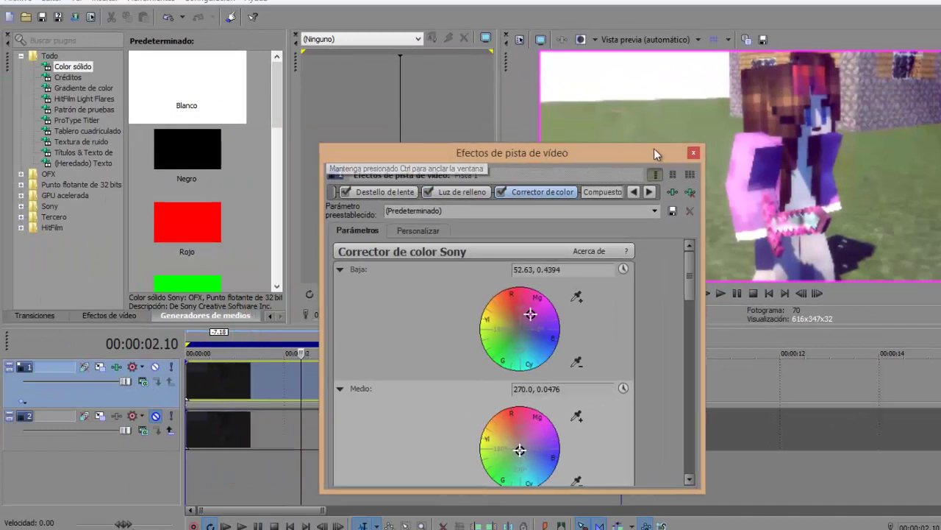
pyautogui.click(694, 153)
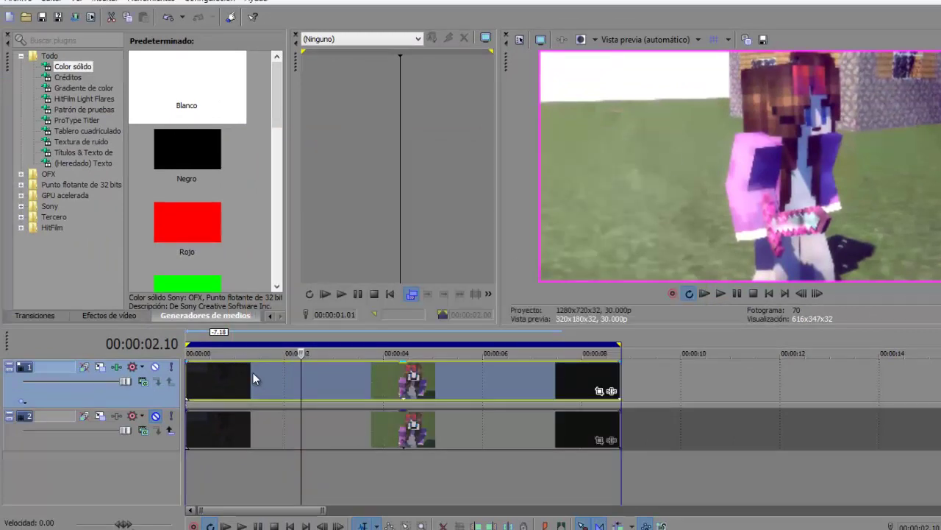
pyautogui.click(329, 350)
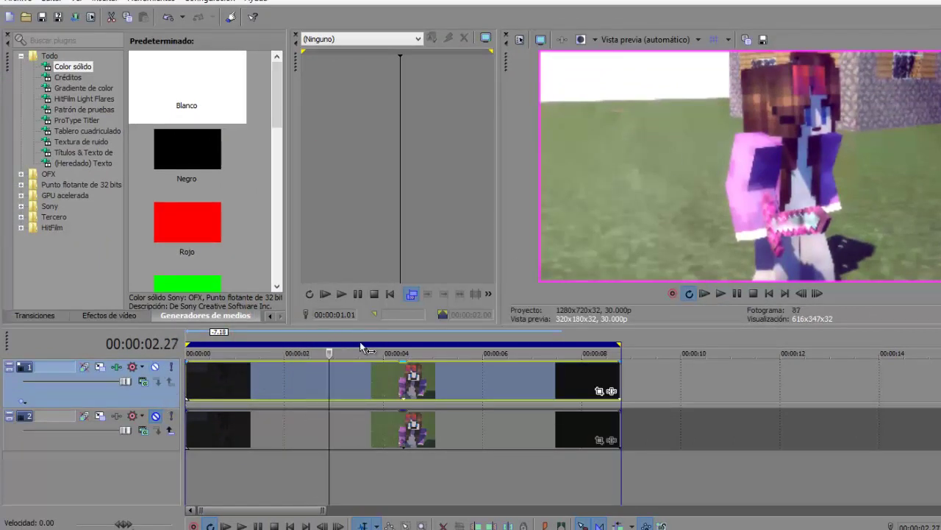
pyautogui.click(707, 290)
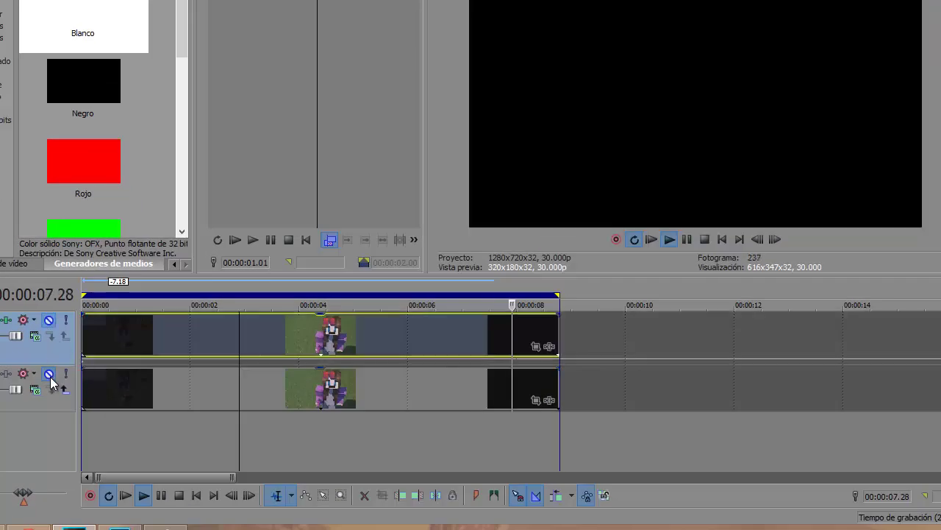
# During playback, mute and unmute the top track repeatedly to compare its effected look
pyautogui.click(95, 383)
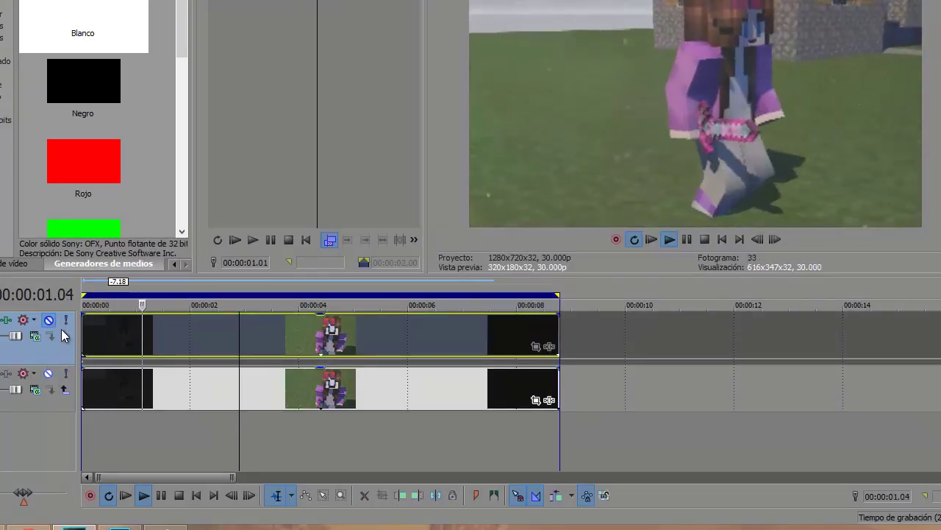
pyautogui.click(48, 321)
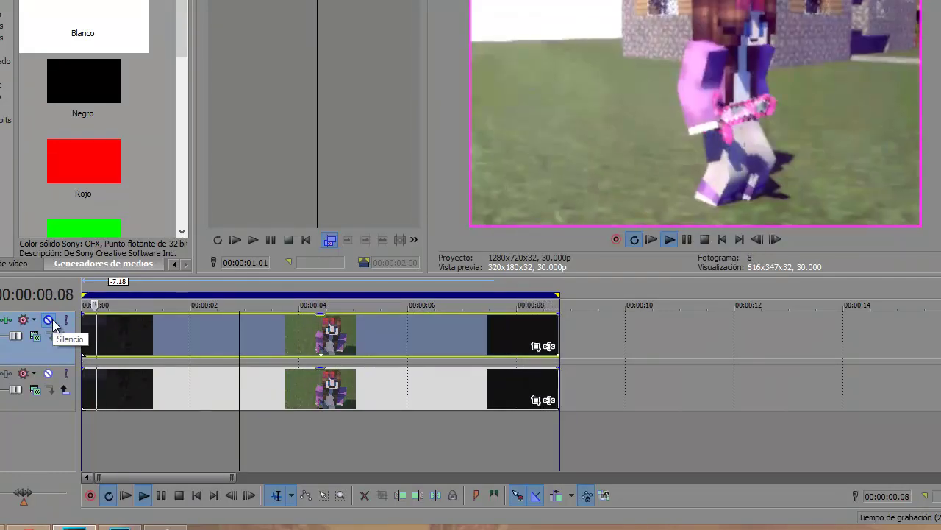
pyautogui.click(49, 320)
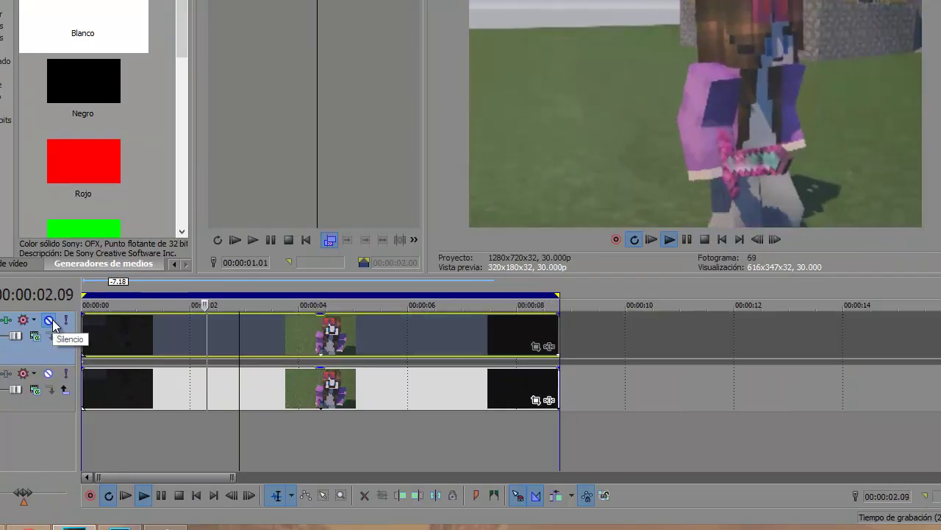
pyautogui.click(49, 320)
pyautogui.click(49, 320)
pyautogui.click(49, 320)
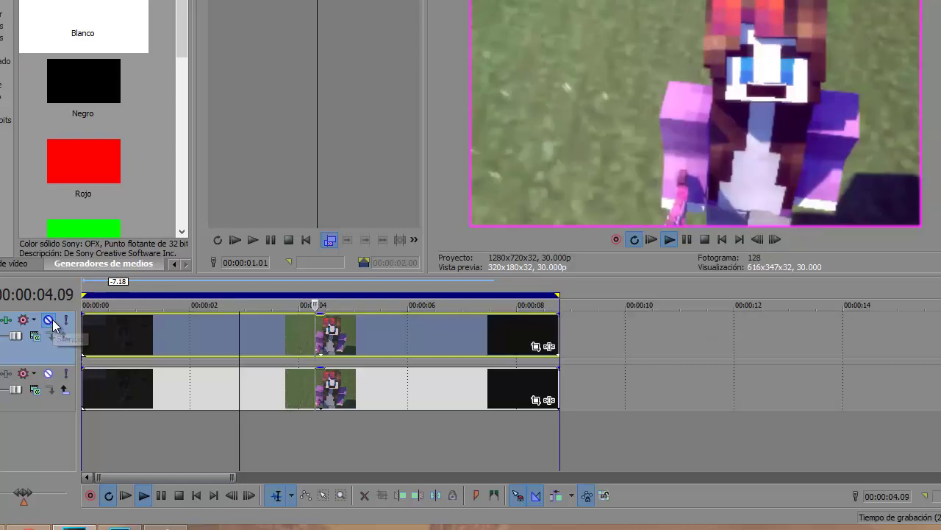
pyautogui.click(49, 320)
pyautogui.click(48, 320)
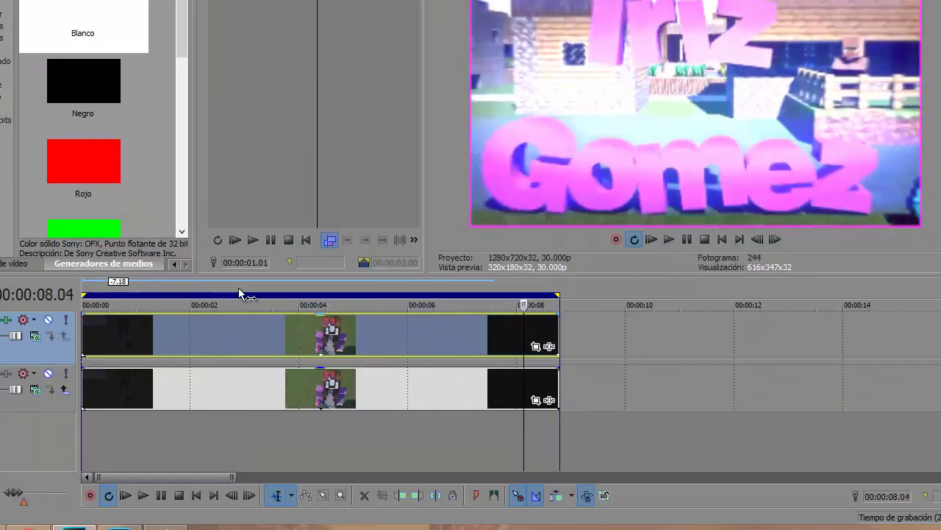
# Scrub to 00:00:02.24, toggle the top track's mute ending muted, and view its FX window
pyautogui.click(175, 290)
pyautogui.click(214, 301)
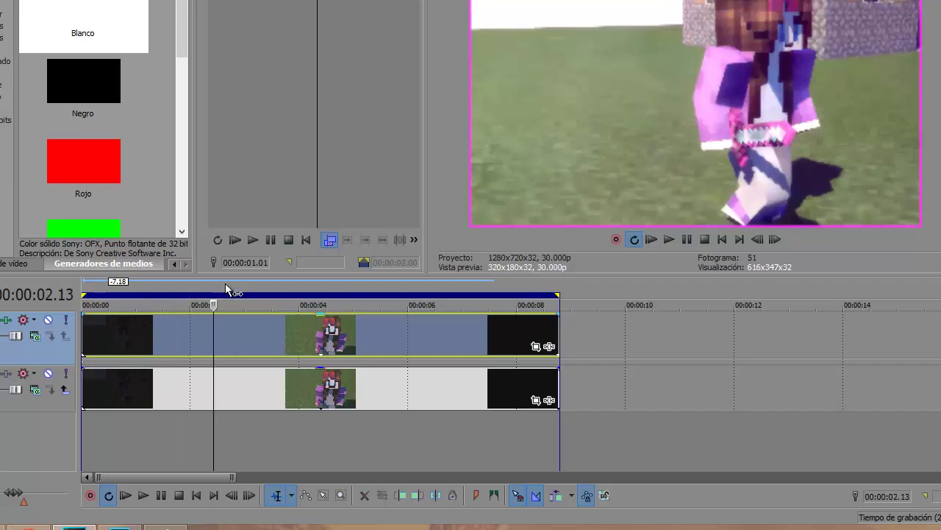
pyautogui.click(235, 288)
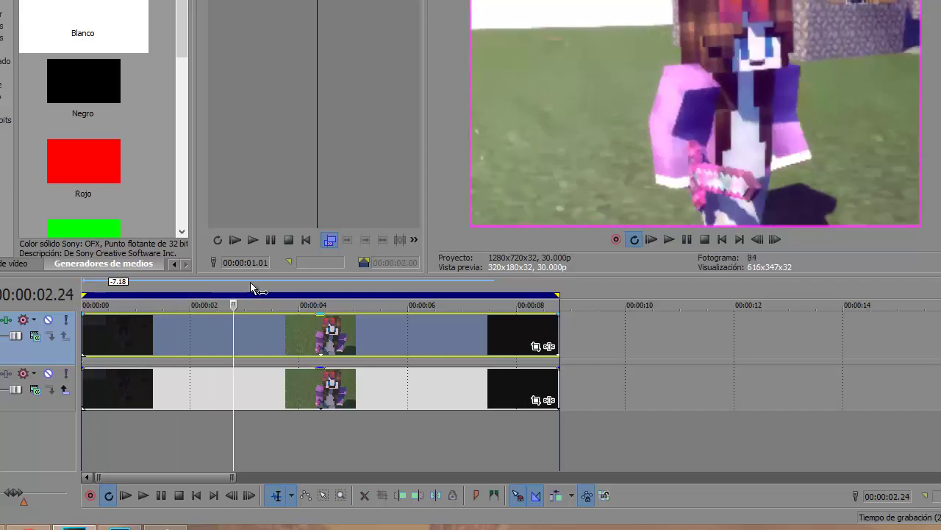
pyautogui.click(49, 321)
pyautogui.click(50, 322)
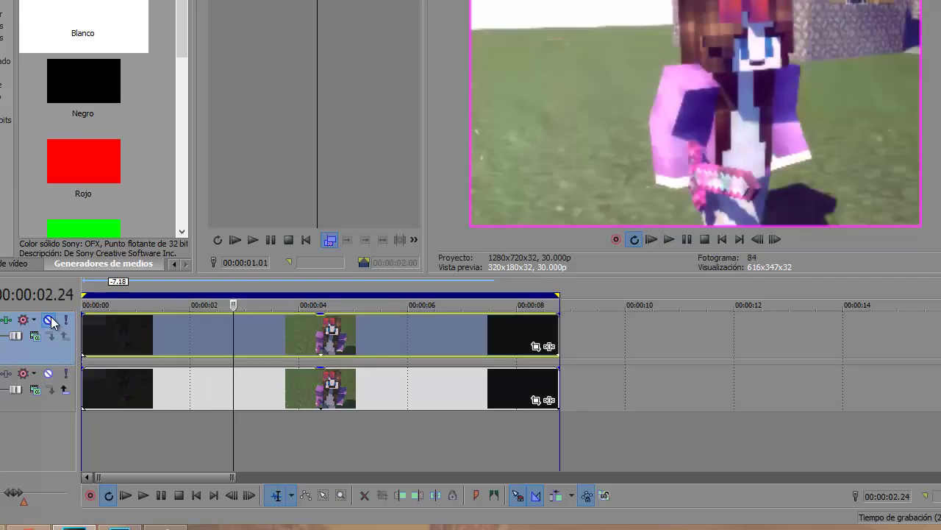
pyautogui.click(51, 321)
pyautogui.click(50, 322)
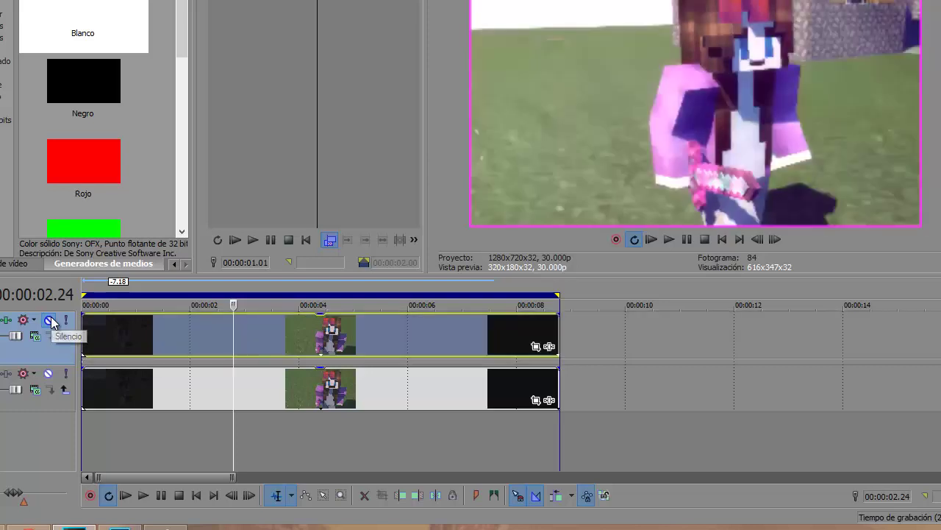
pyautogui.click(51, 322)
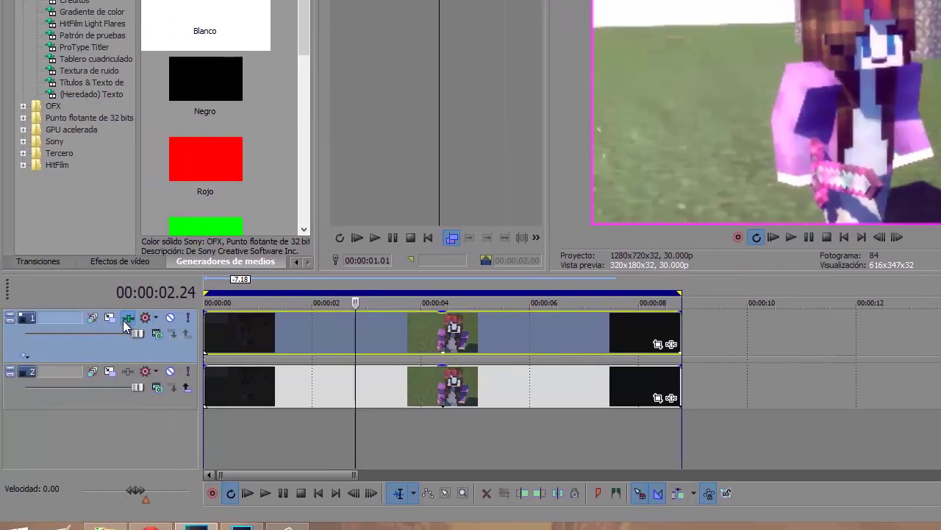
pyautogui.click(119, 317)
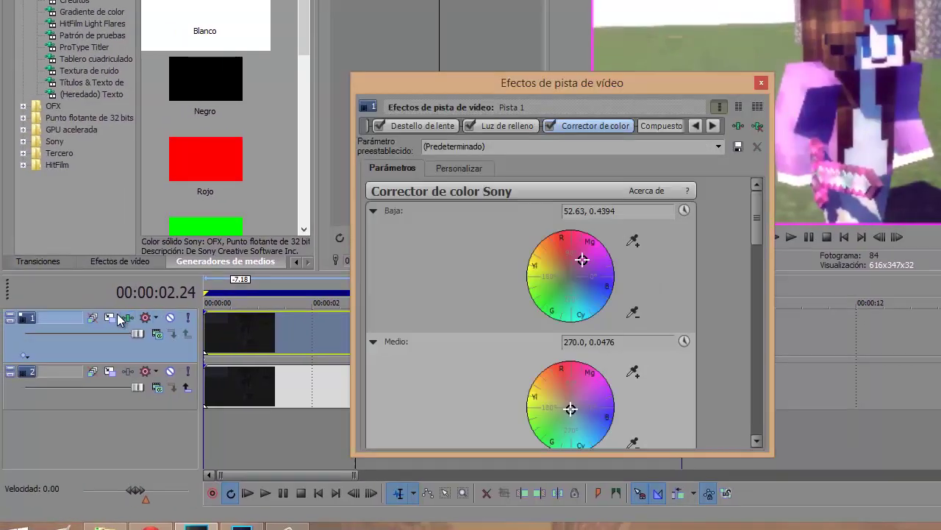
pyautogui.click(761, 82)
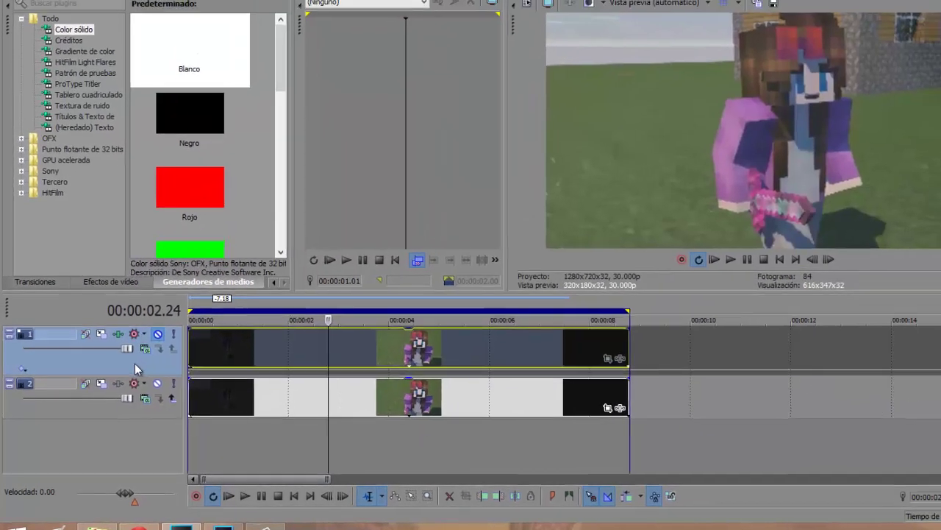
# Delete video track 2 and scrub the remaining intro track between 2 and 6 seconds
pyautogui.press('Delete')
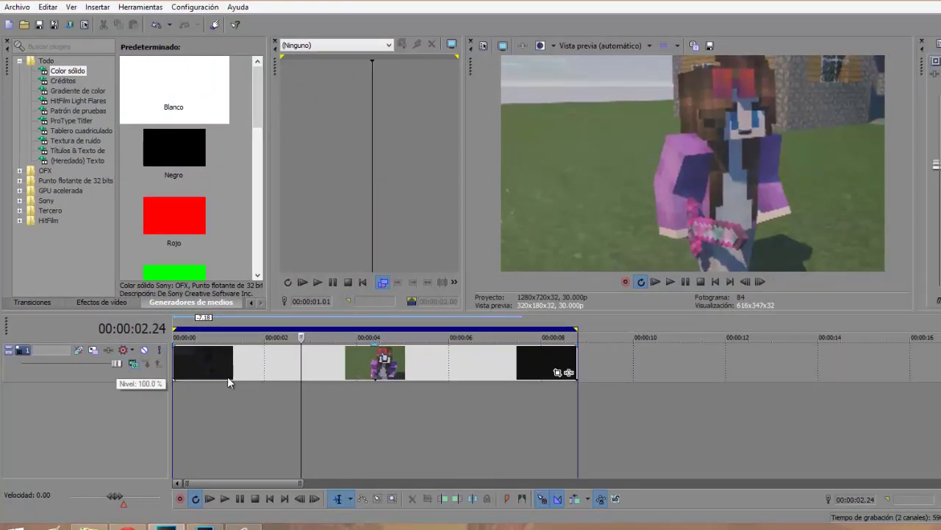
pyautogui.click(271, 368)
pyautogui.click(377, 362)
pyautogui.click(449, 358)
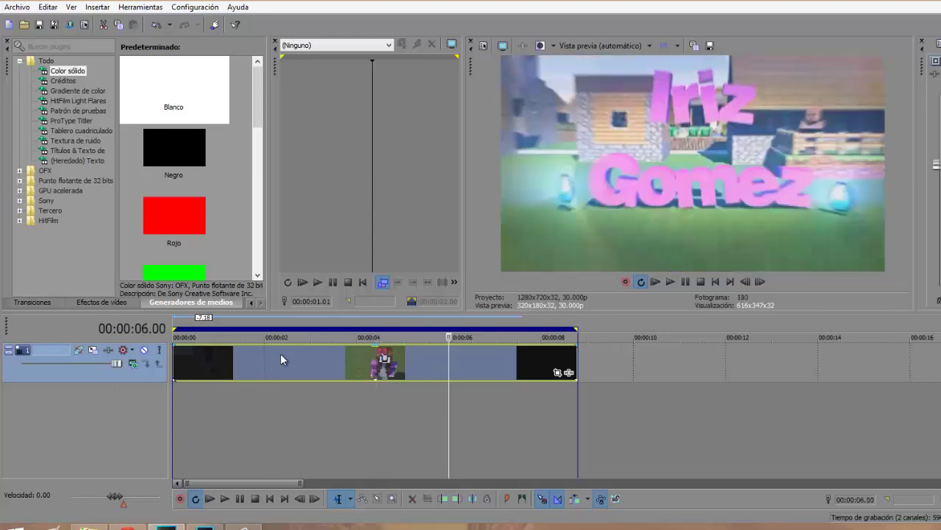
pyautogui.click(278, 353)
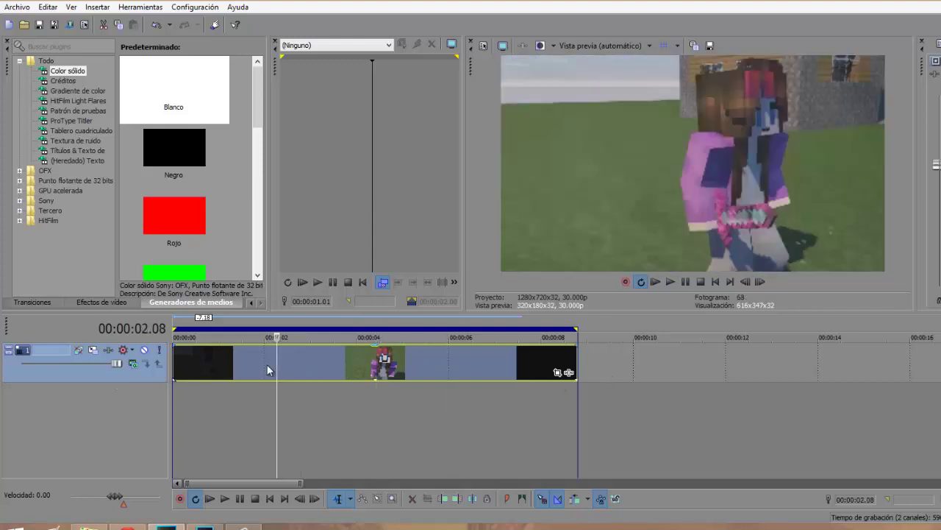
# Apply the PRUEBA filter package to the intro track and close its effects window
pyautogui.click(112, 349)
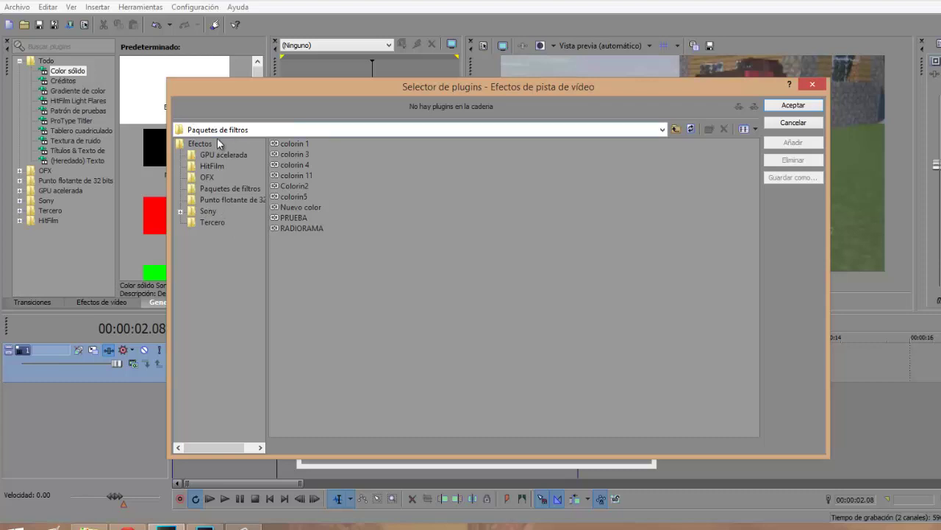
pyautogui.press('Tab')
pyautogui.click(338, 243)
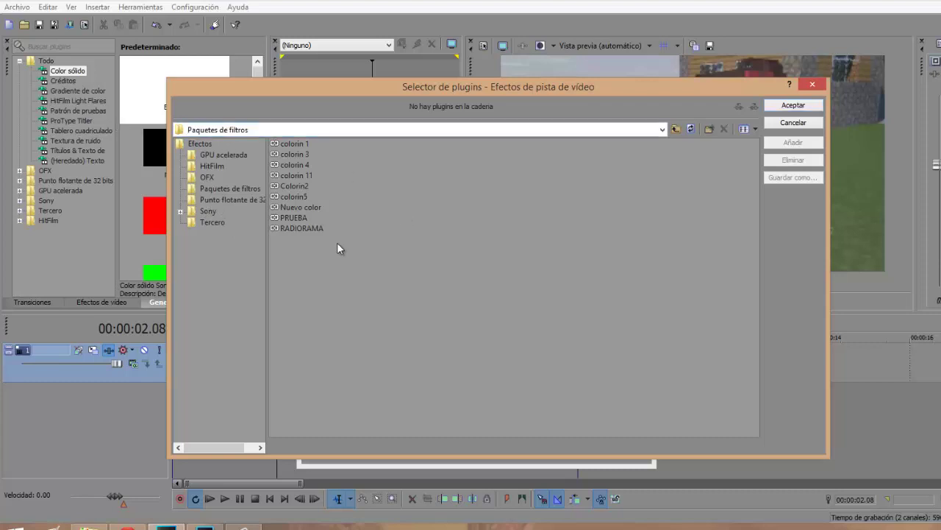
pyautogui.click(296, 217)
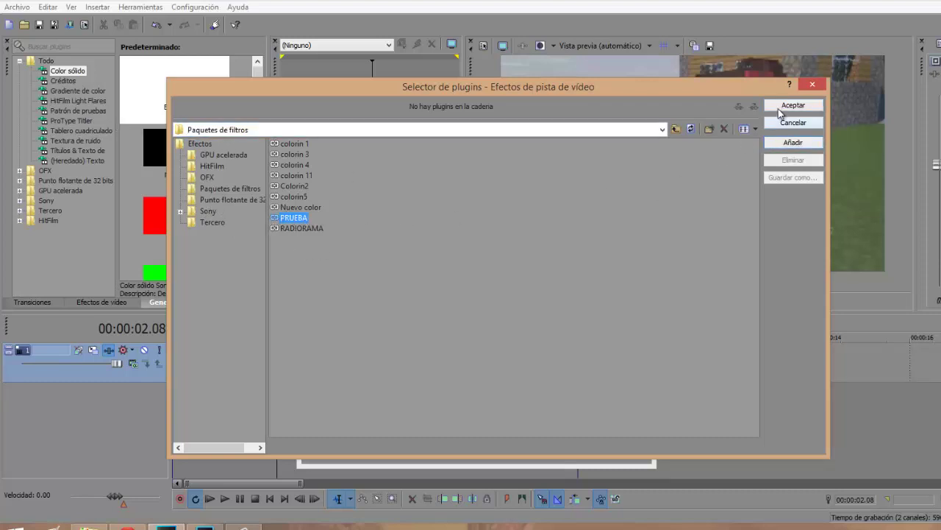
pyautogui.click(780, 108)
pyautogui.moveTo(545, 154); pyautogui.dragTo(773, 237)
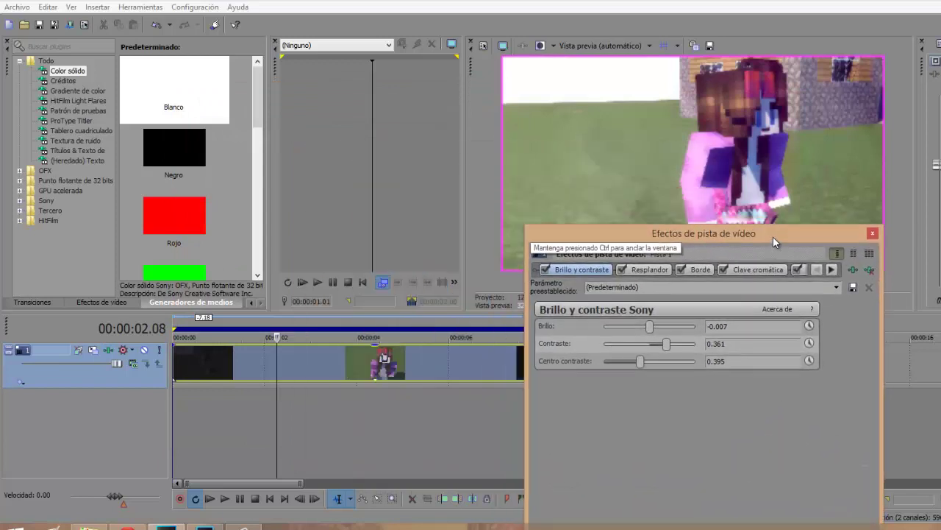
pyautogui.click(872, 233)
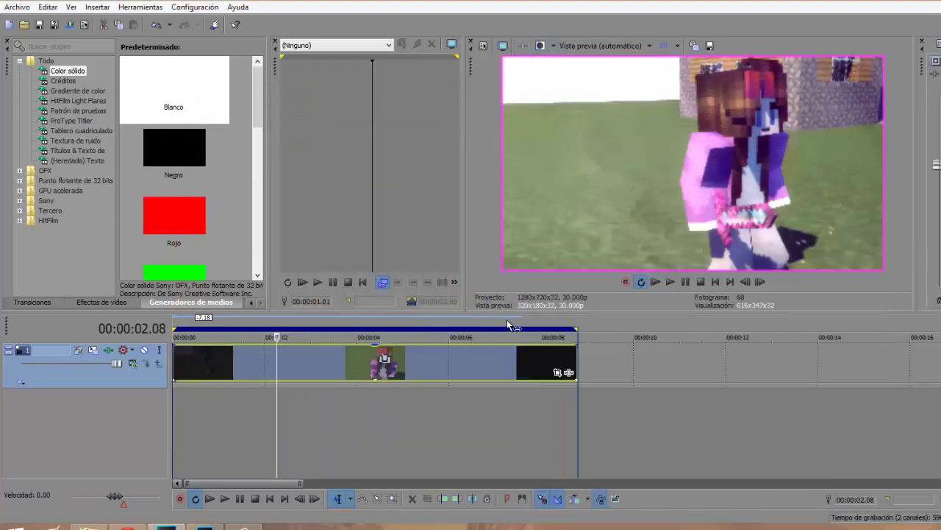
pyautogui.click(506, 331)
# Add the webcam recording from the INTRO MINE folder, then mute the webcam audio and intro tracks
pyautogui.click(226, 376)
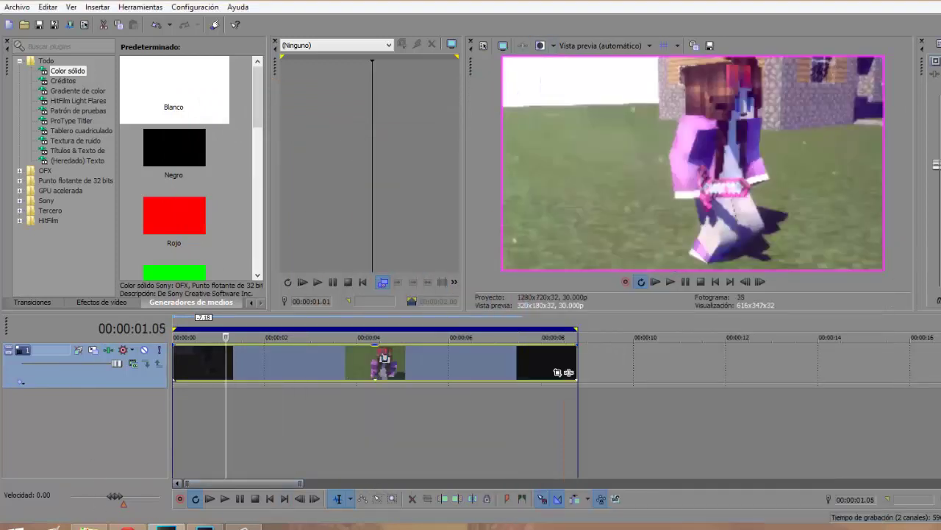
pyautogui.click(89, 524)
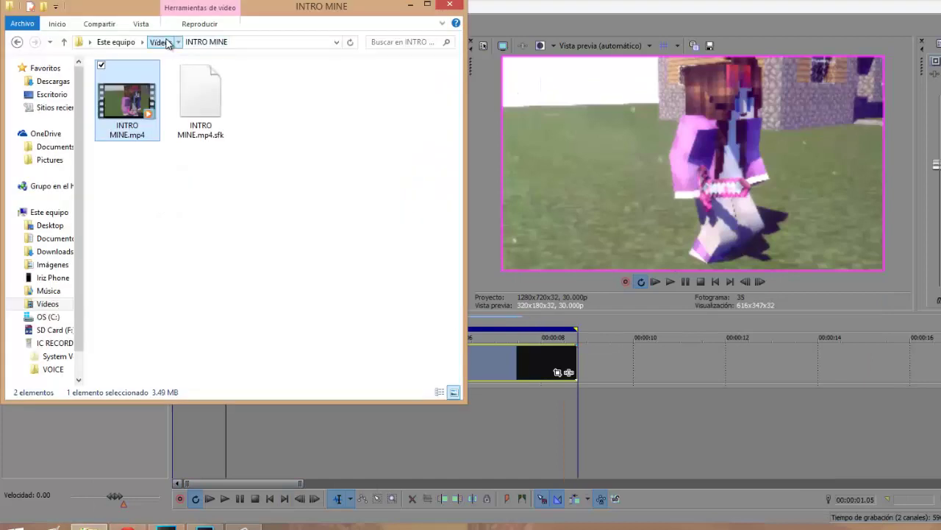
pyautogui.click(155, 408)
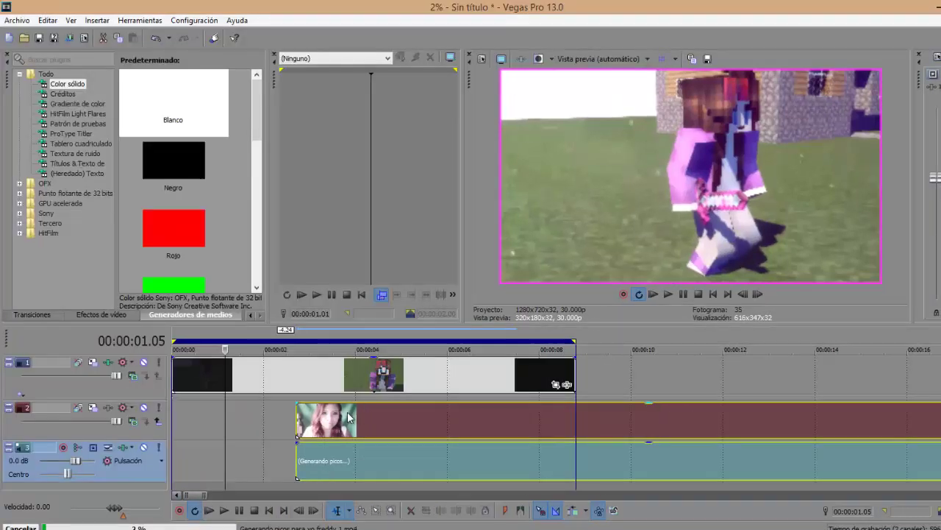
pyautogui.click(143, 447)
pyautogui.click(143, 362)
# Drag the intro clip to start near 00:00:09.6 and scrub the webcam footage
pyautogui.moveTo(357, 380); pyautogui.dragTo(434, 341)
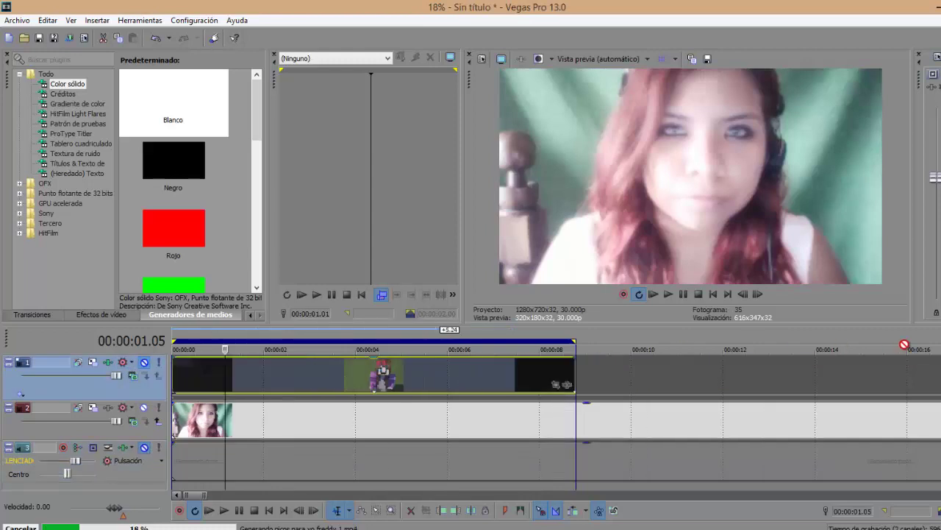
pyautogui.click(432, 343)
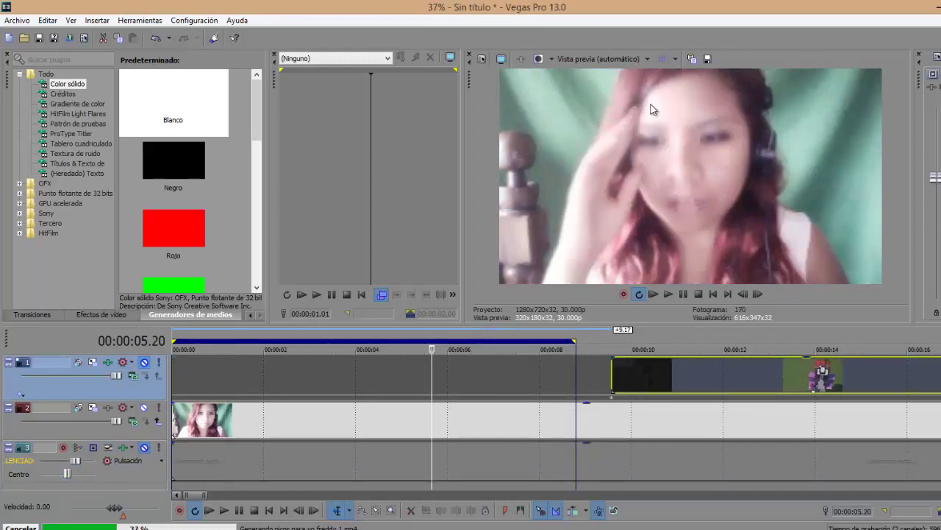
pyautogui.click(257, 335)
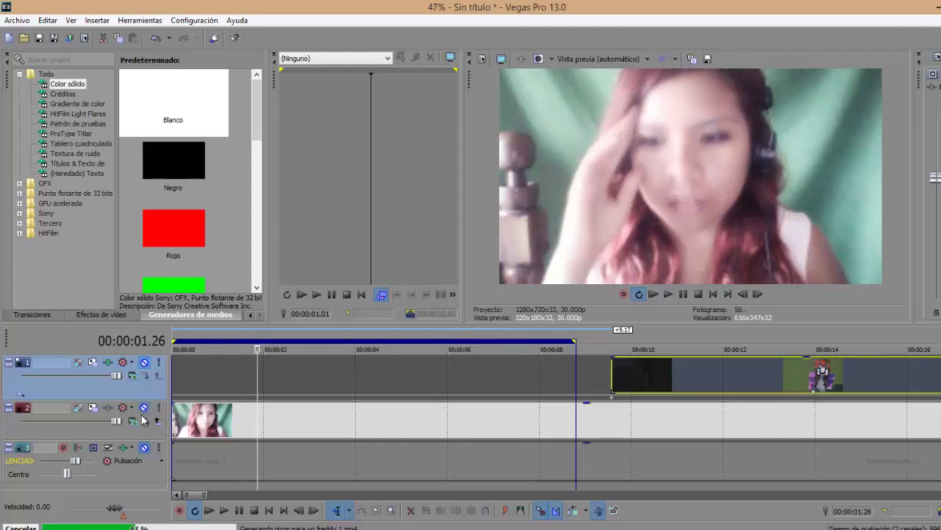
# Add the PRUEBA package to the webcam track, check it around 1–5 seconds, and close the FX window
pyautogui.click(133, 421)
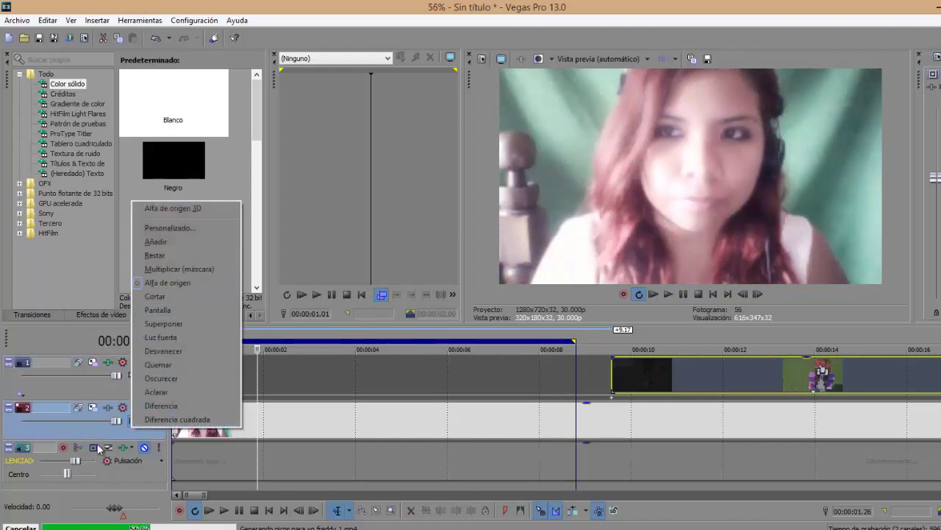
pyautogui.click(109, 407)
pyautogui.click(109, 407)
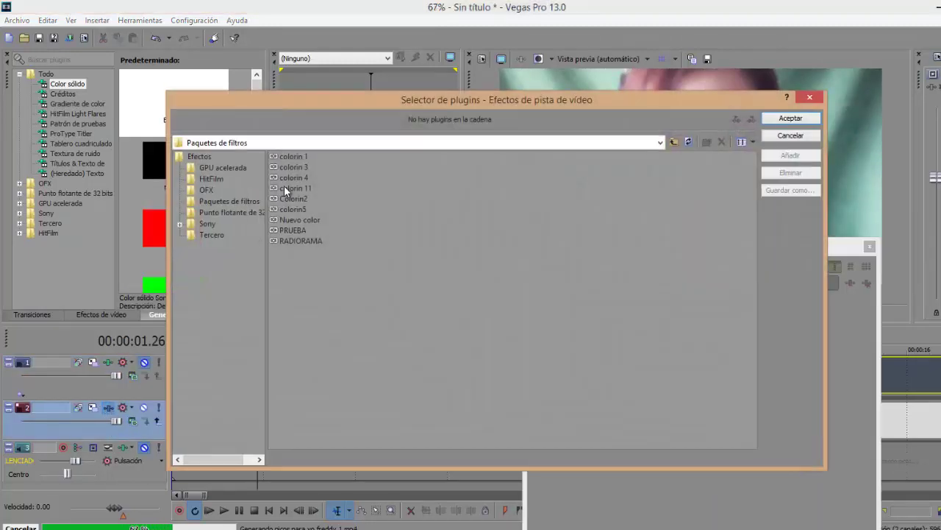
pyautogui.click(293, 230)
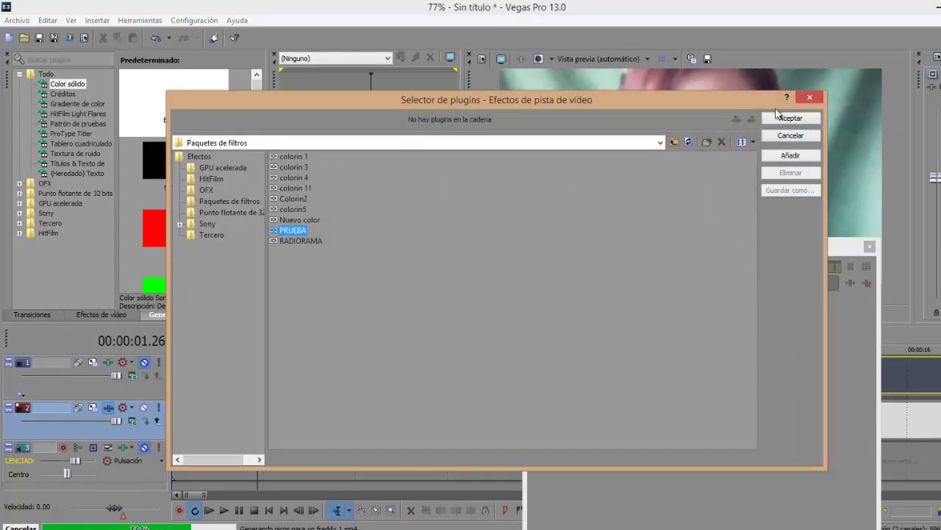
pyautogui.click(791, 118)
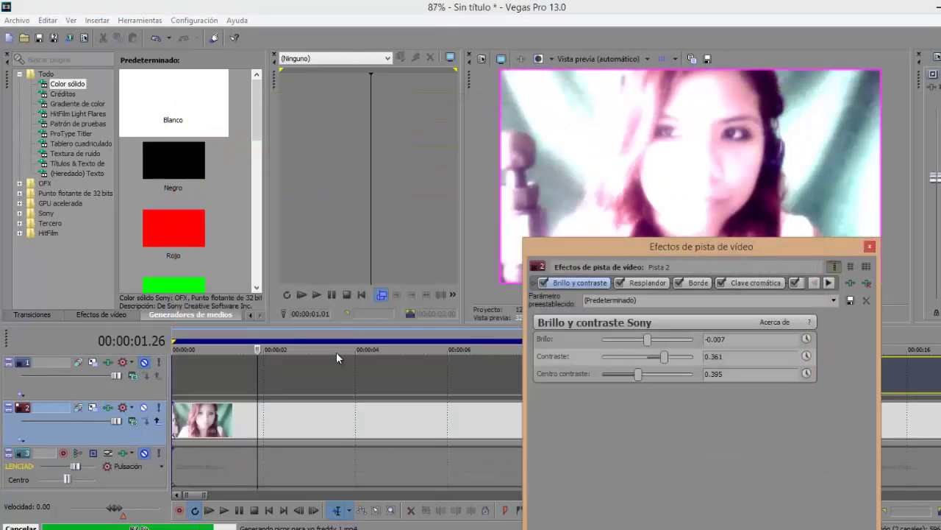
pyautogui.click(339, 350)
pyautogui.click(397, 347)
pyautogui.click(435, 346)
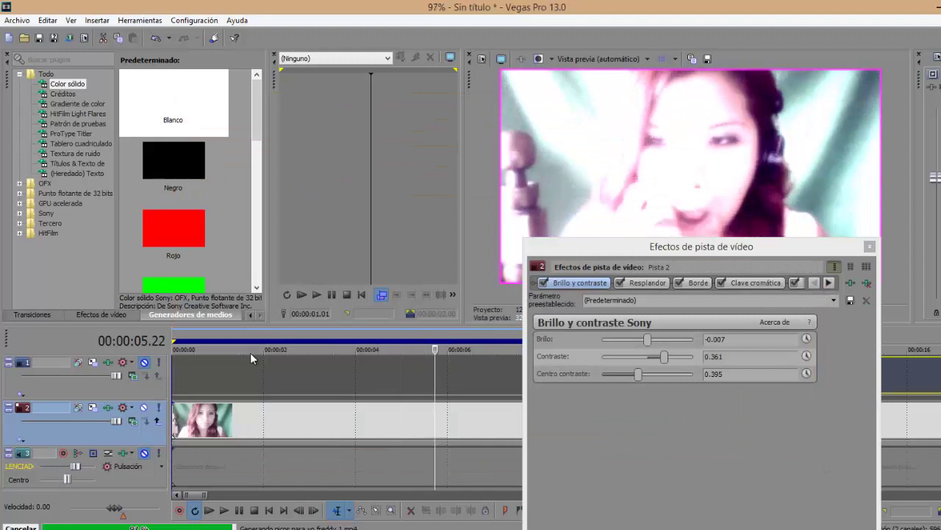
pyautogui.click(259, 340)
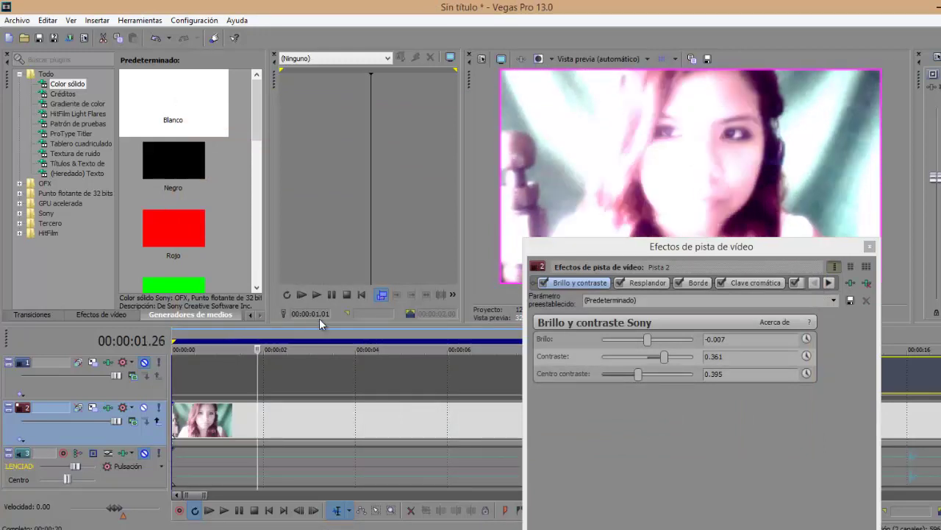
pyautogui.click(869, 245)
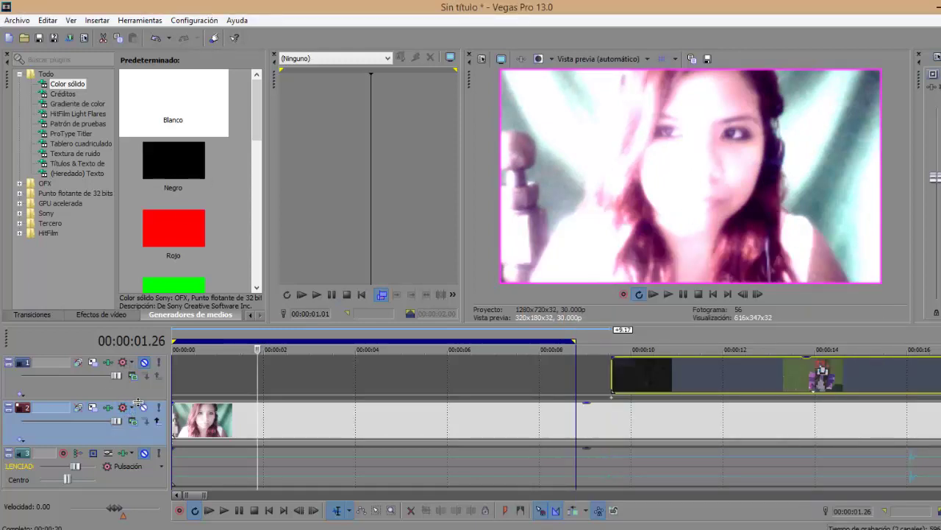
# Toggle the intro track's mute, drag its clip back to 00:00:00, and preview at 4 seconds
pyautogui.click(145, 362)
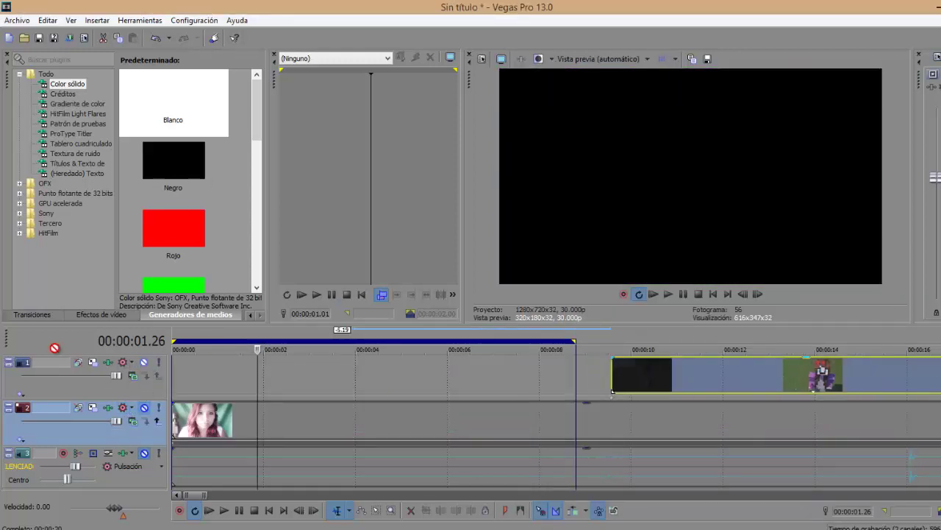
pyautogui.moveTo(653, 373); pyautogui.dragTo(211, 375)
pyautogui.moveTo(329, 343); pyautogui.dragTo(361, 343)
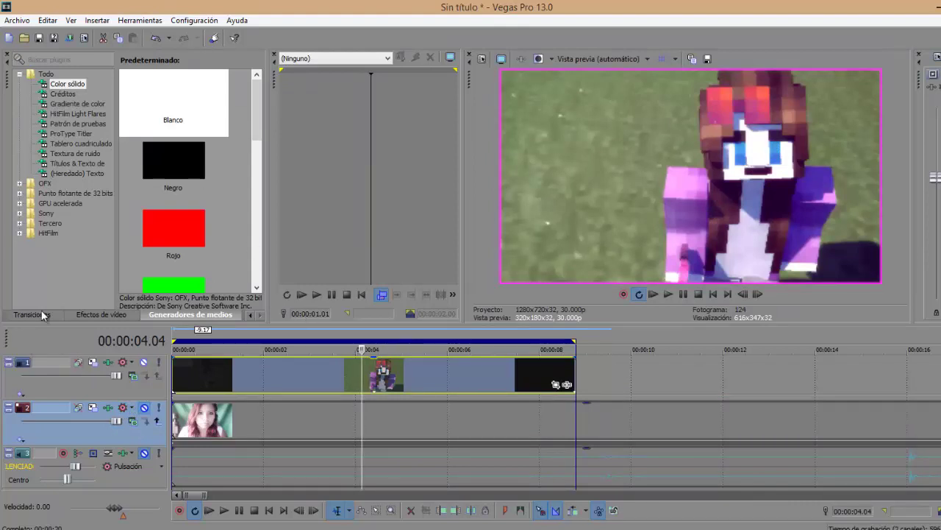
pyautogui.click(91, 362)
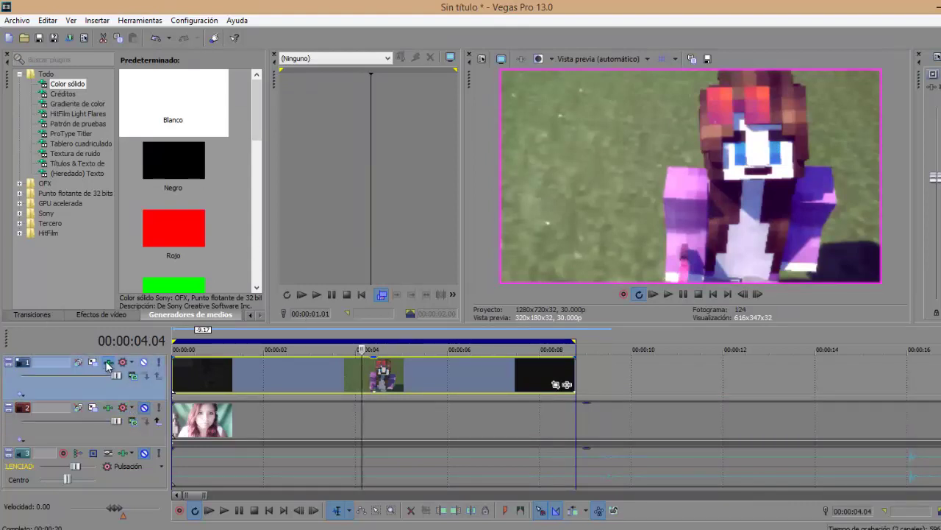
# Load the saved PRUEBA effect chain onto the intro track's Track FX
pyautogui.click(850, 282)
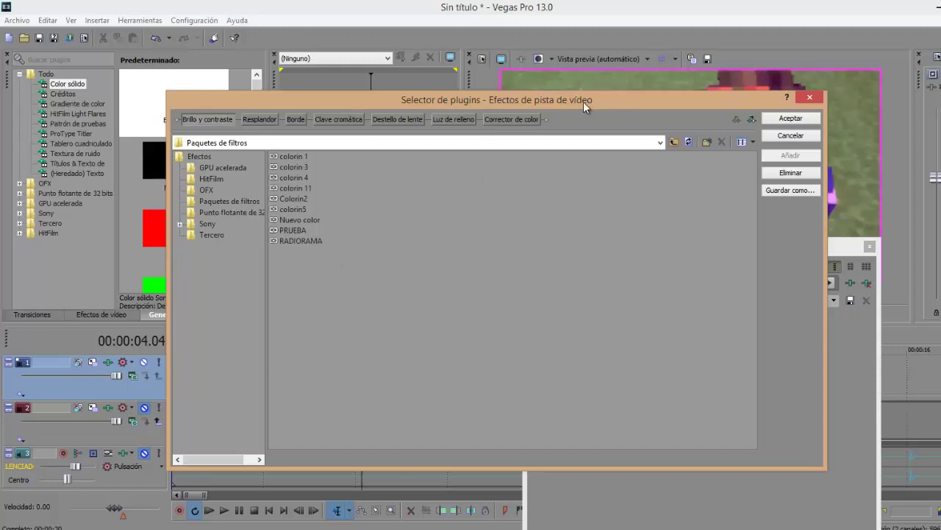
pyautogui.moveTo(583, 102); pyautogui.dragTo(301, 56)
pyautogui.click(457, 72)
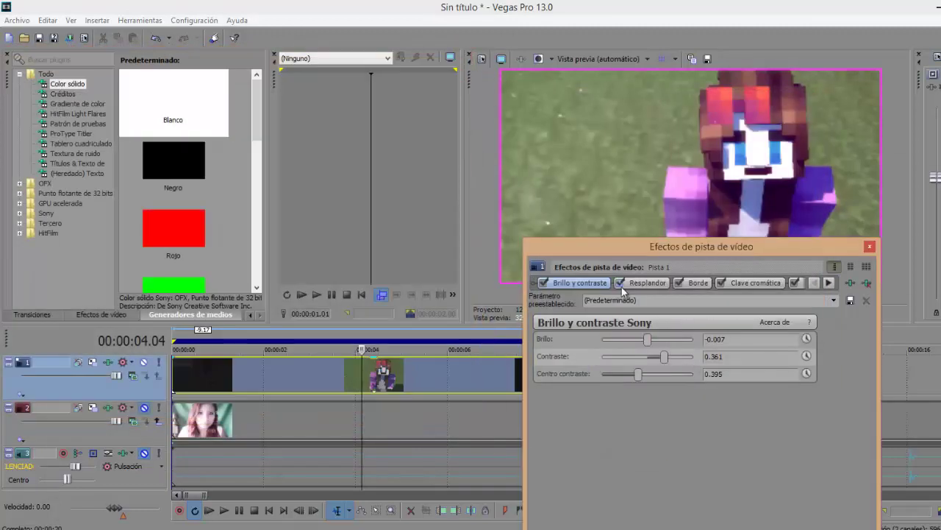
# Toggle the Borde and Clave cromática effects off and on to compare, leaving all enabled
pyautogui.click(679, 283)
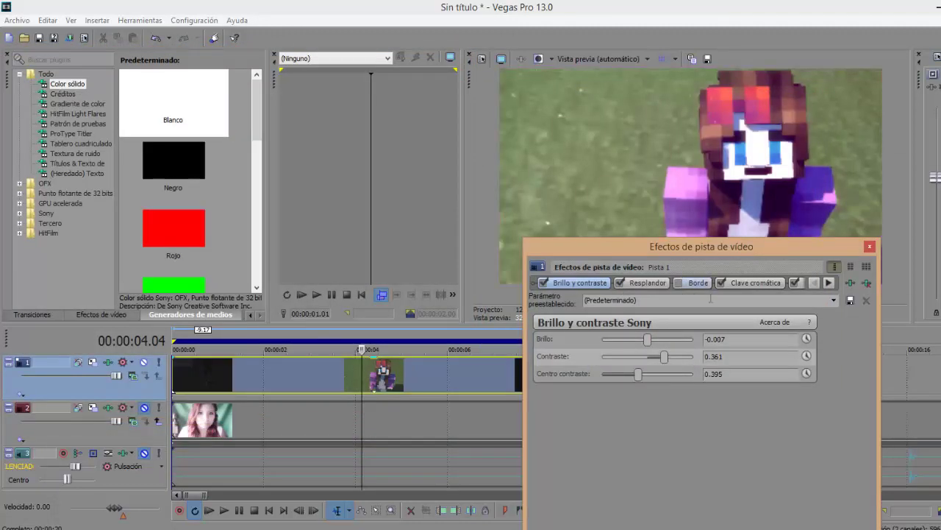
pyautogui.click(722, 282)
pyautogui.click(678, 283)
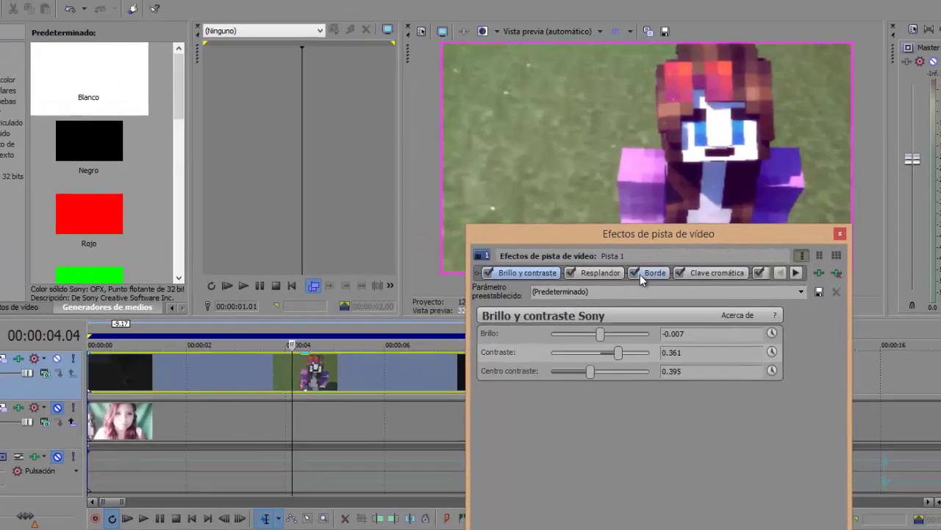
pyautogui.click(744, 283)
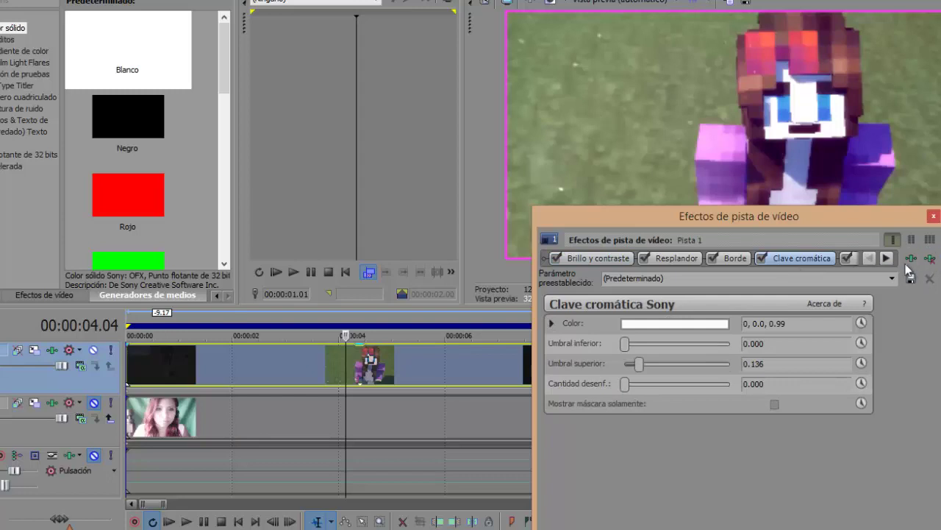
pyautogui.click(762, 258)
pyautogui.click(762, 259)
pyautogui.moveTo(877, 224); pyautogui.dragTo(718, 153)
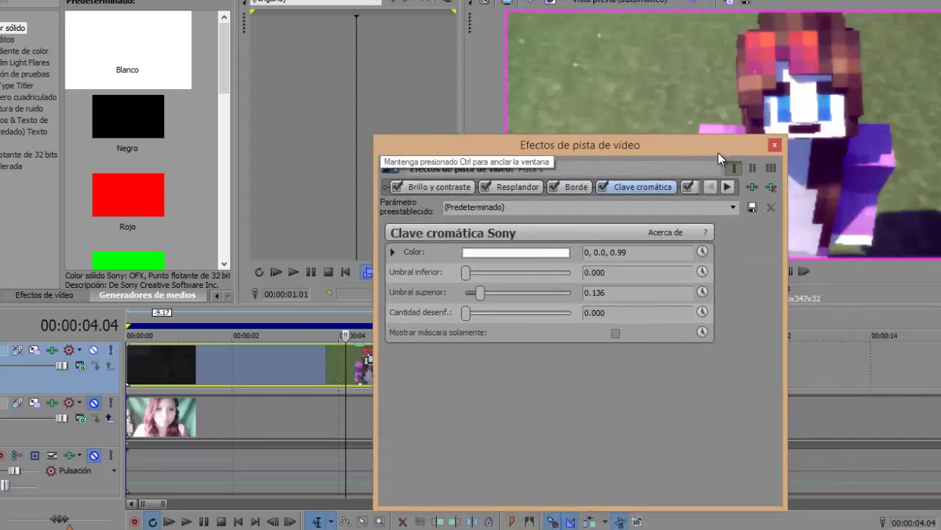
pyautogui.click(774, 147)
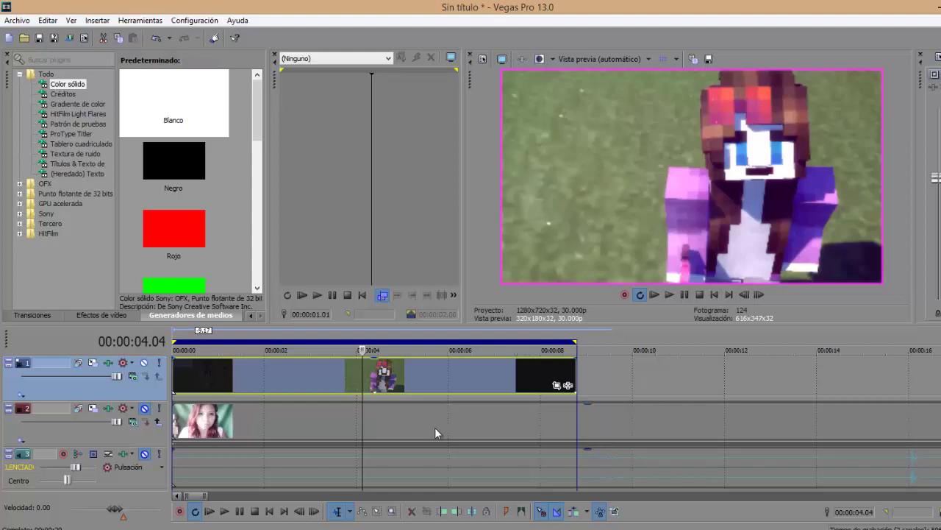
# Loop the whole timeline, scrub the intro around 3 seconds, then play it from the beginning
pyautogui.click(438, 335)
pyautogui.click(308, 334)
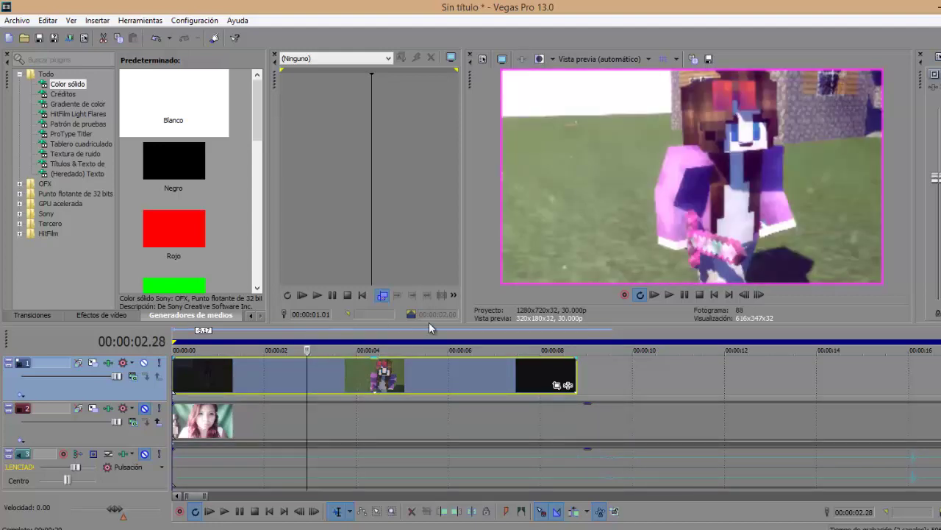
pyautogui.click(281, 338)
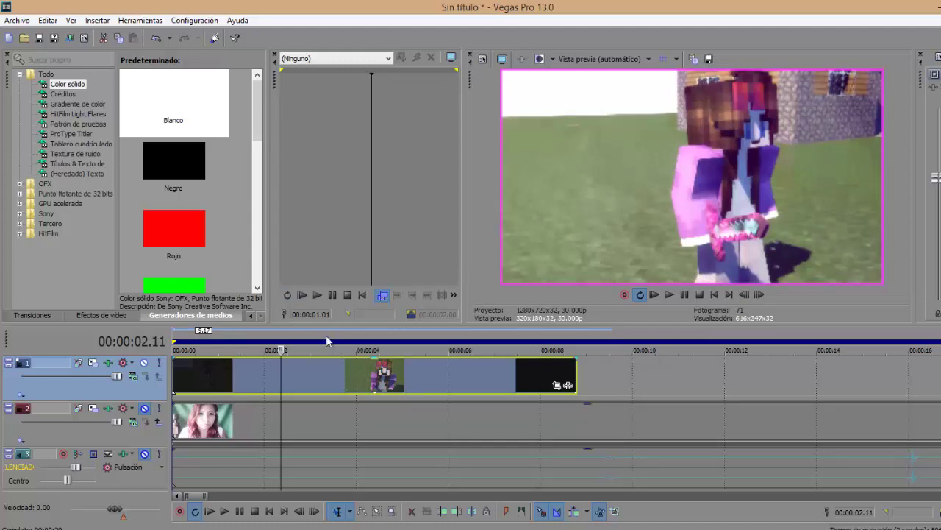
pyautogui.click(342, 337)
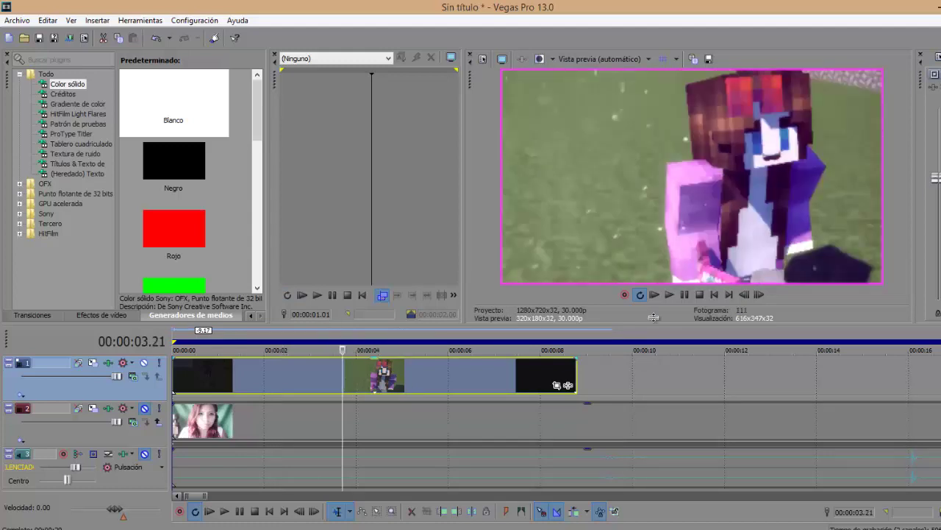
pyautogui.click(655, 295)
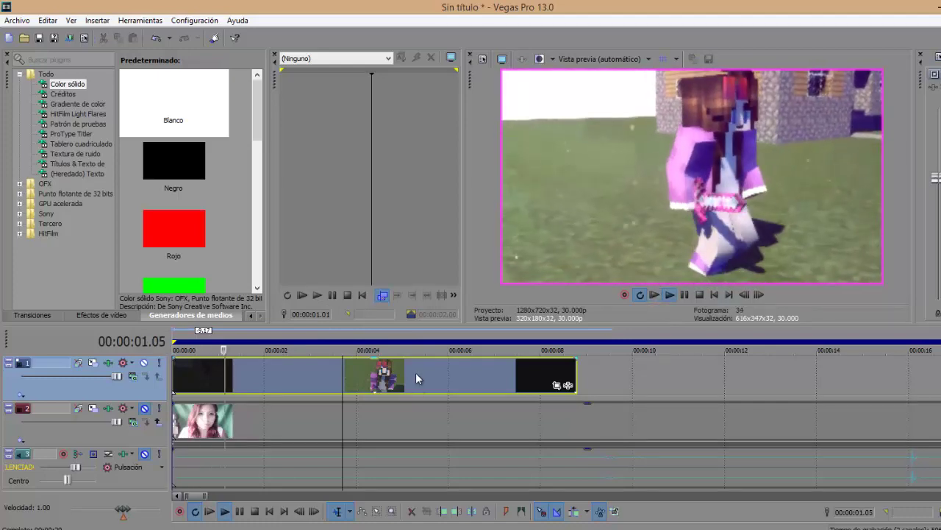